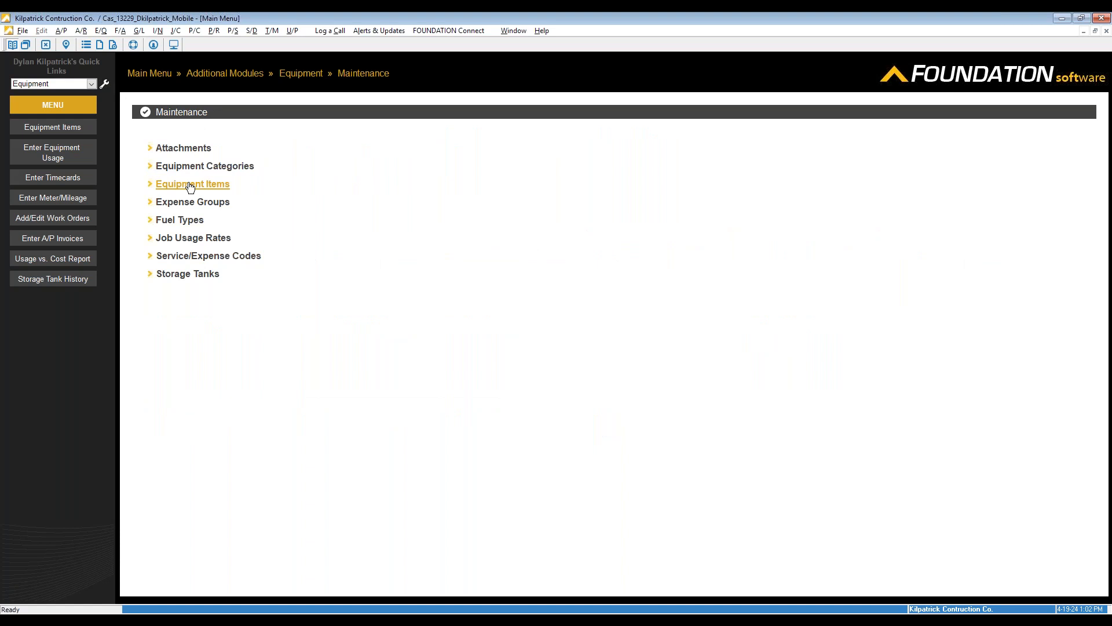
Open equipment 10, the 2016 DYNAPAC 1200 PACKER, in Modify mode and view its Purchase Data (23,350.00, bought 10/13/2020)
{"action": "left_click", "coordinate": [190, 185]}
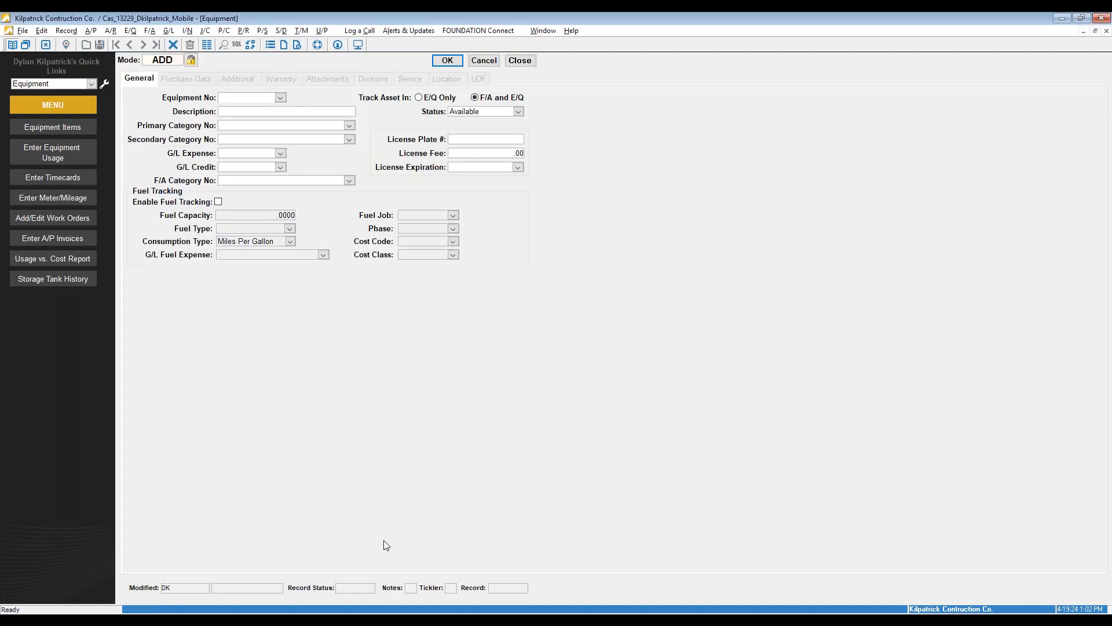
{"action": "left_click", "coordinate": [170, 61]}
{"action": "left_click", "coordinate": [280, 97]}
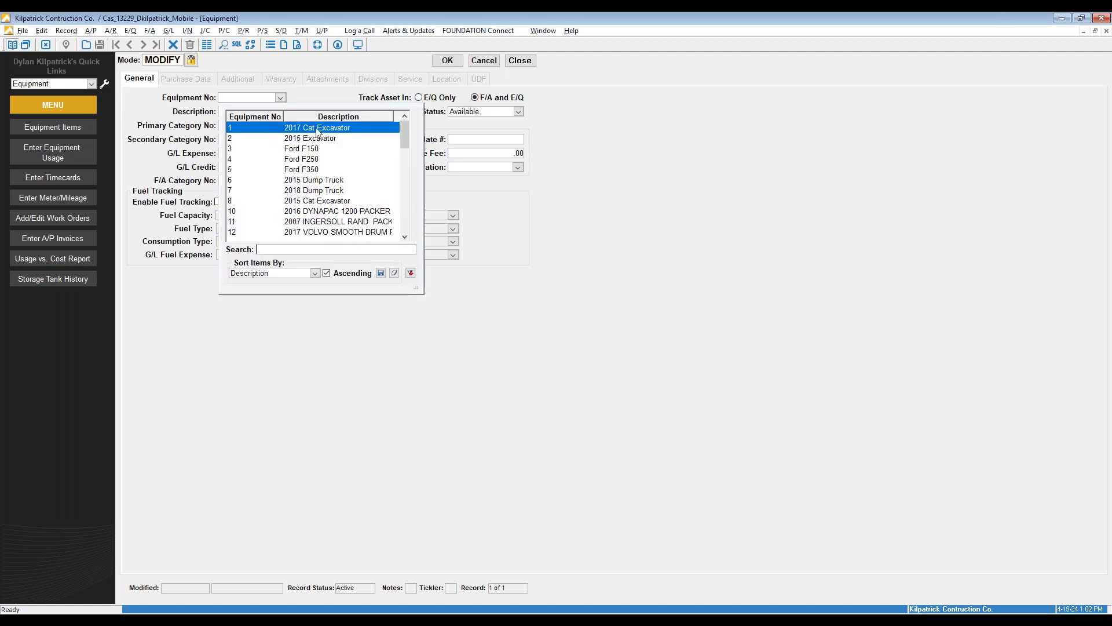
{"action": "left_click", "coordinate": [325, 212]}
{"action": "key", "text": "Tab"}
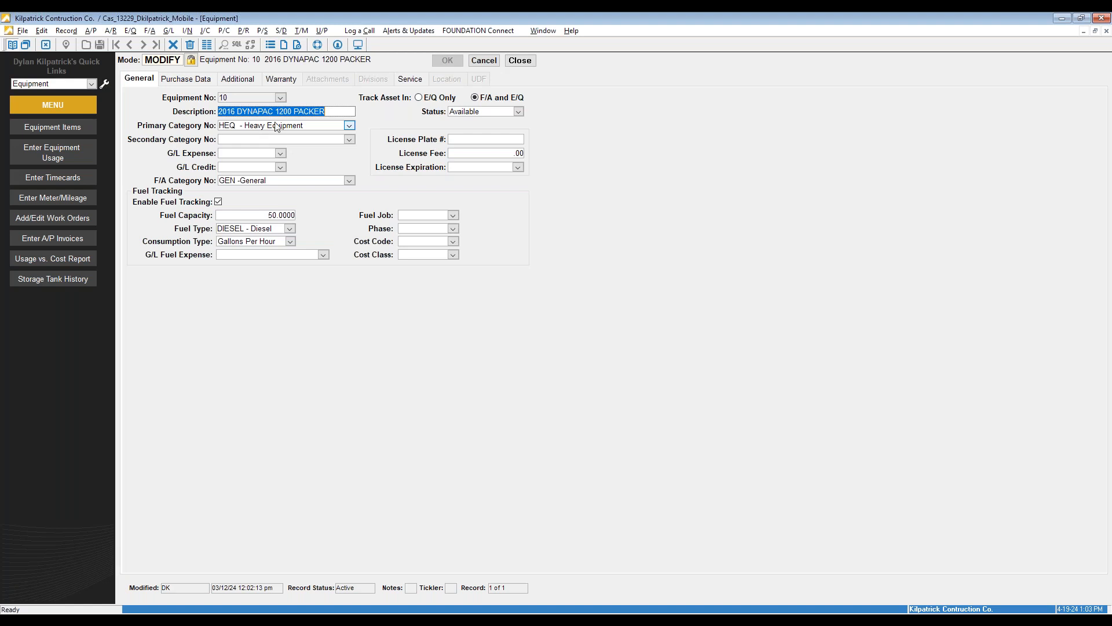
{"action": "left_click", "coordinate": [211, 81]}
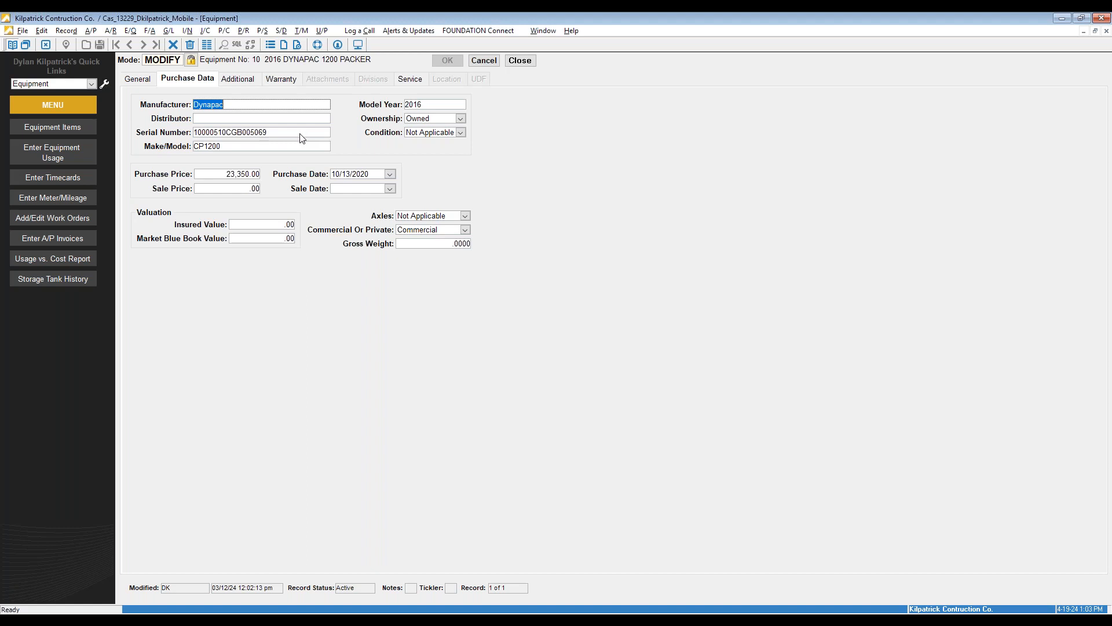
Review the packer's job costing rates and warranty, ending on routine service code 100 every 5,000.00 miles
{"action": "left_click", "coordinate": [234, 81]}
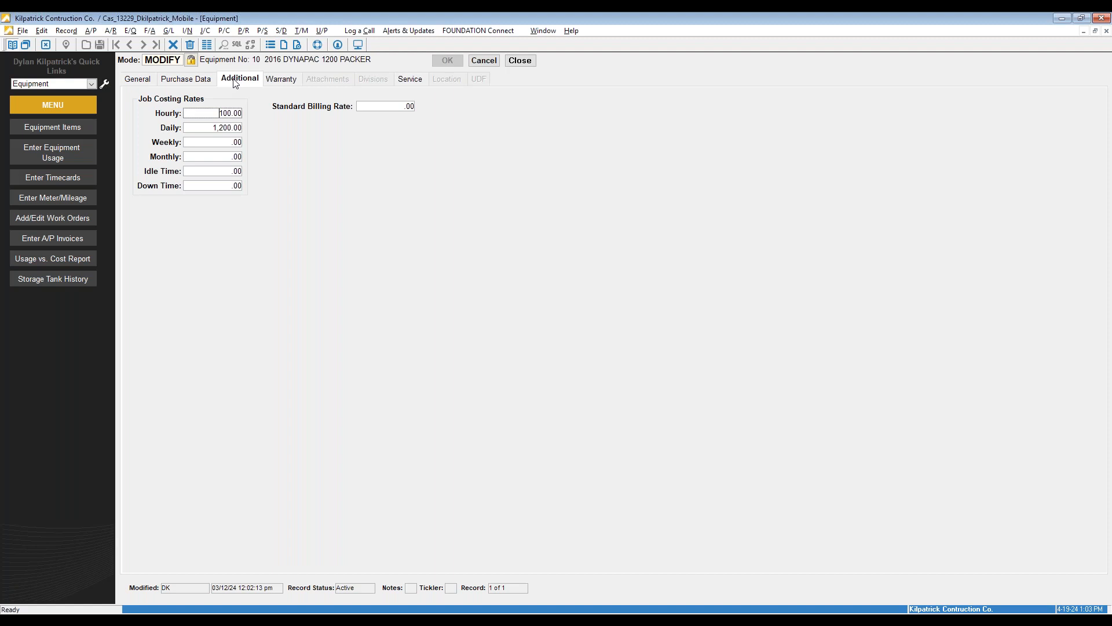
{"action": "left_click", "coordinate": [282, 79]}
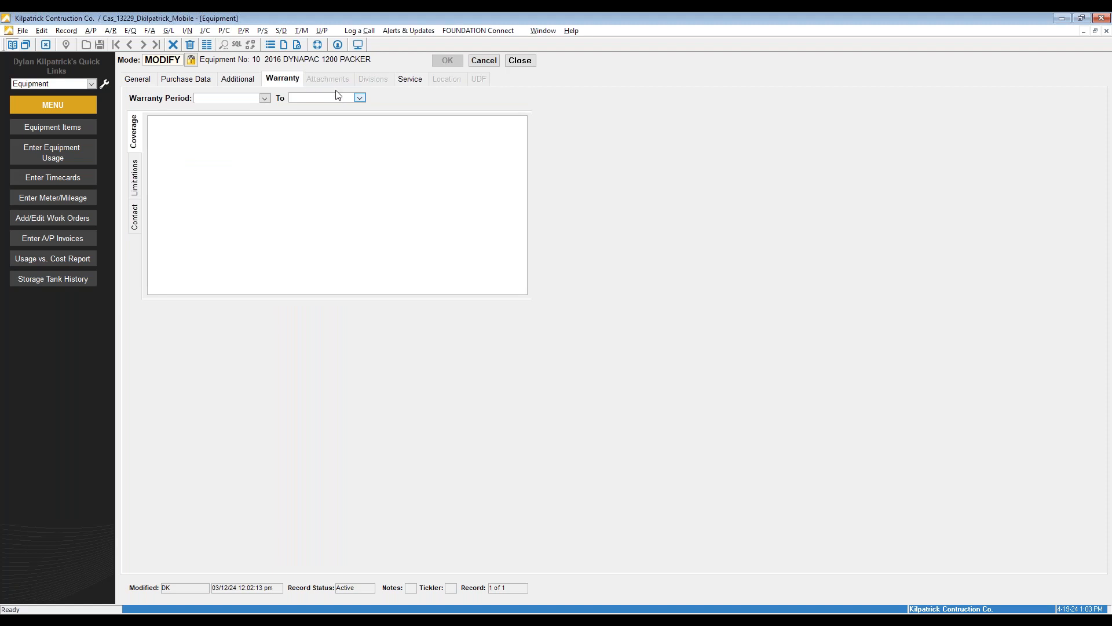
{"action": "left_click", "coordinate": [409, 81]}
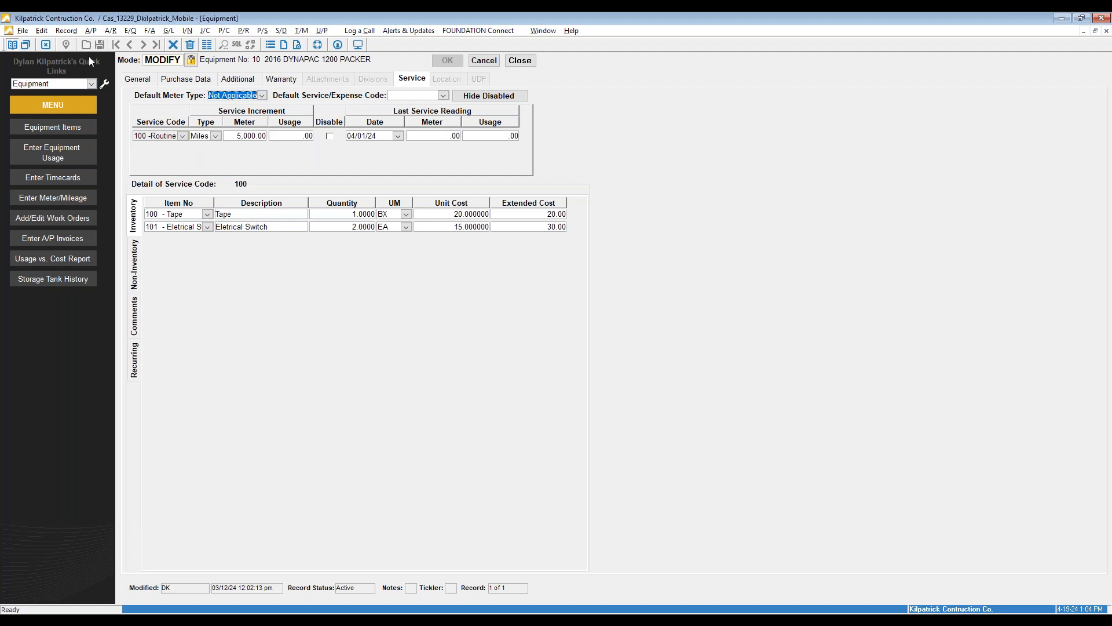
Add a trial service row, inspect the service code and meter type lists, then delete the blank row
{"action": "right_click", "coordinate": [178, 148]}
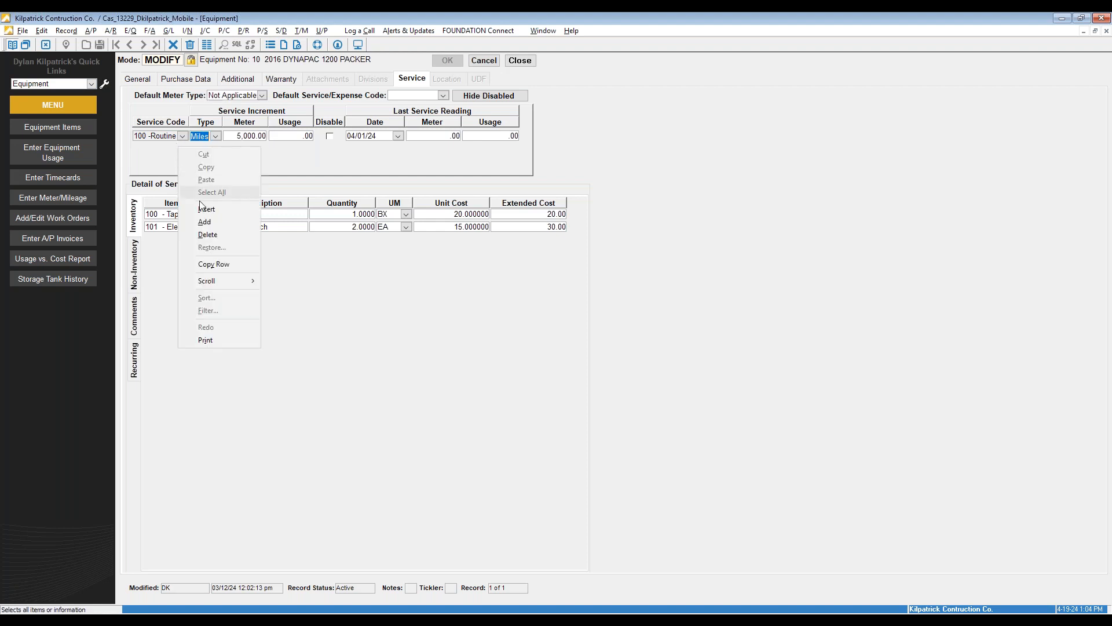
{"action": "left_click", "coordinate": [186, 169]}
{"action": "left_click", "coordinate": [183, 151]}
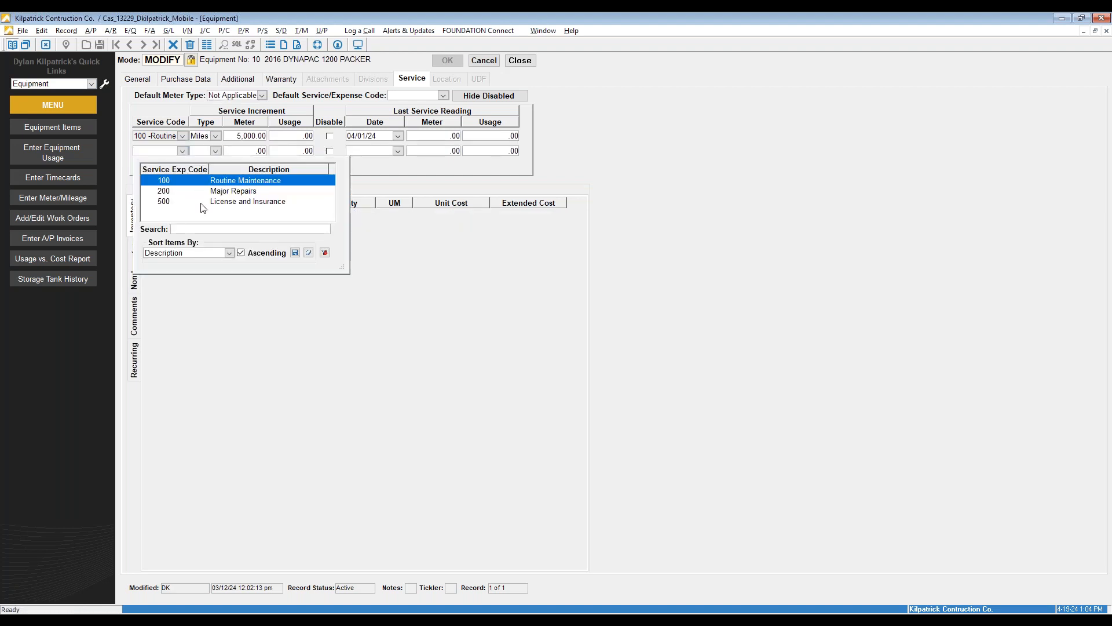
{"action": "left_click", "coordinate": [248, 181]}
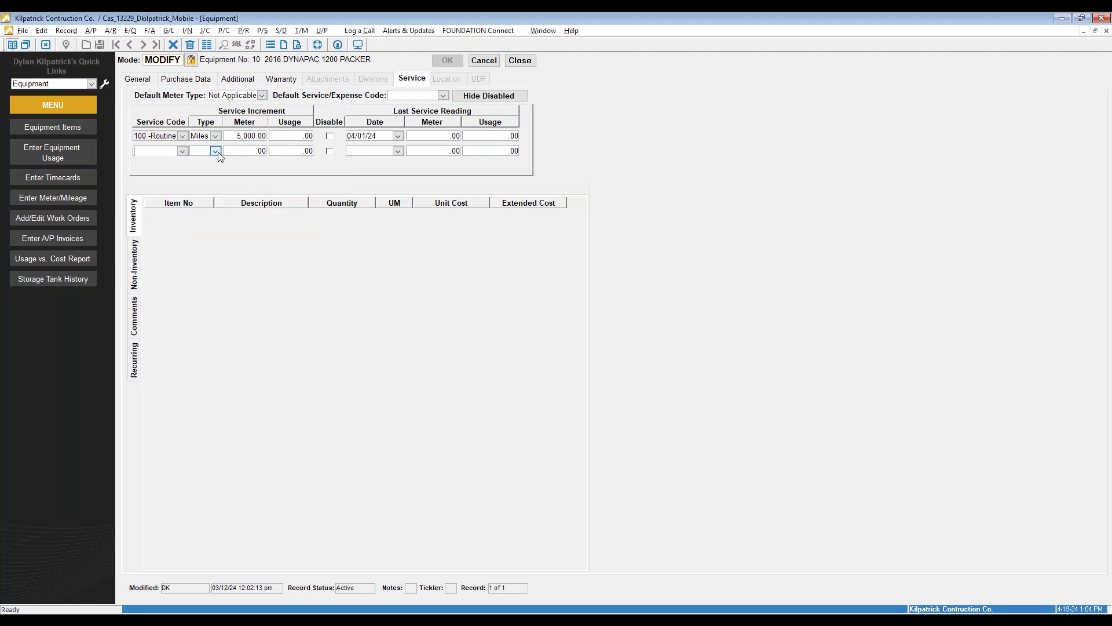
{"action": "left_click", "coordinate": [218, 151]}
{"action": "left_click", "coordinate": [236, 154]}
{"action": "right_click", "coordinate": [254, 153]}
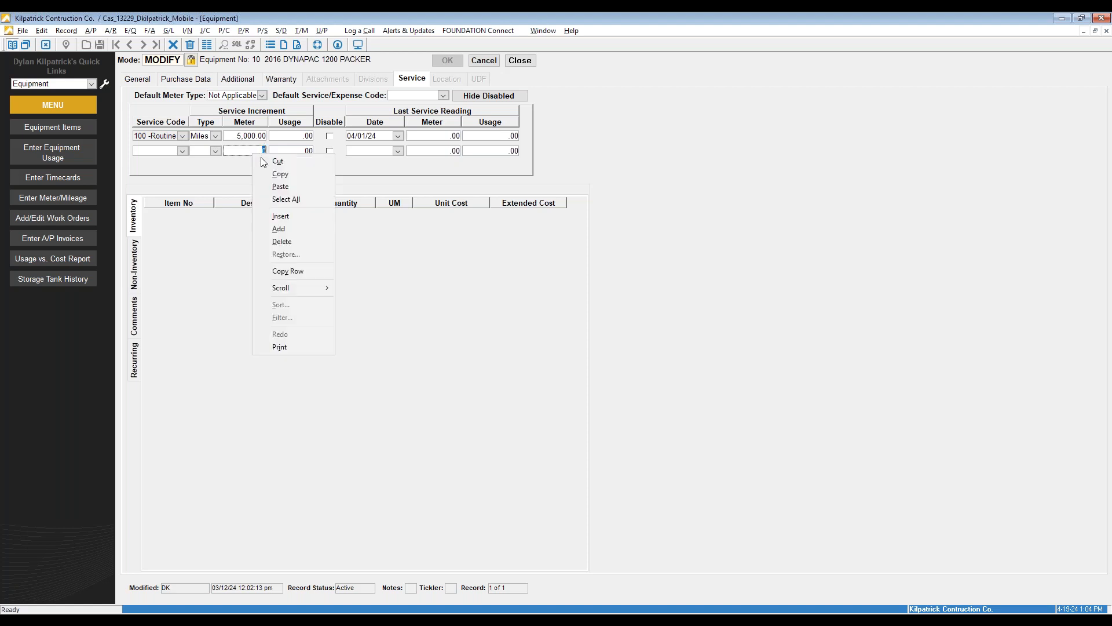
{"action": "left_click", "coordinate": [282, 241]}
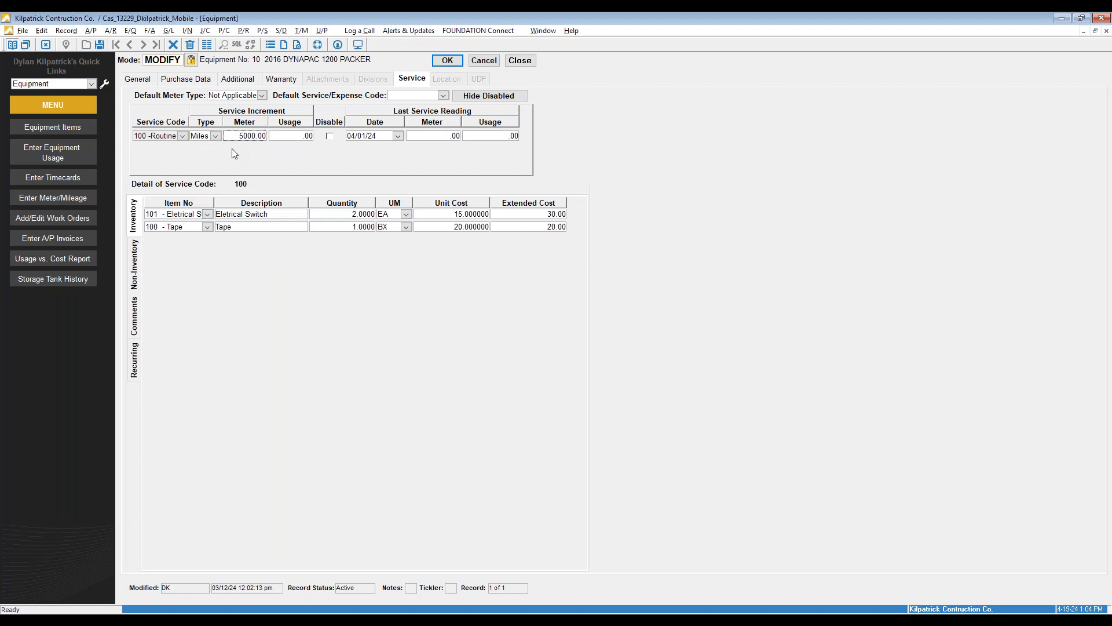
Browse service code 100's Non-Inventory, Comments and Inventory items, then cancel and close the packer record
{"action": "left_click", "coordinate": [136, 252]}
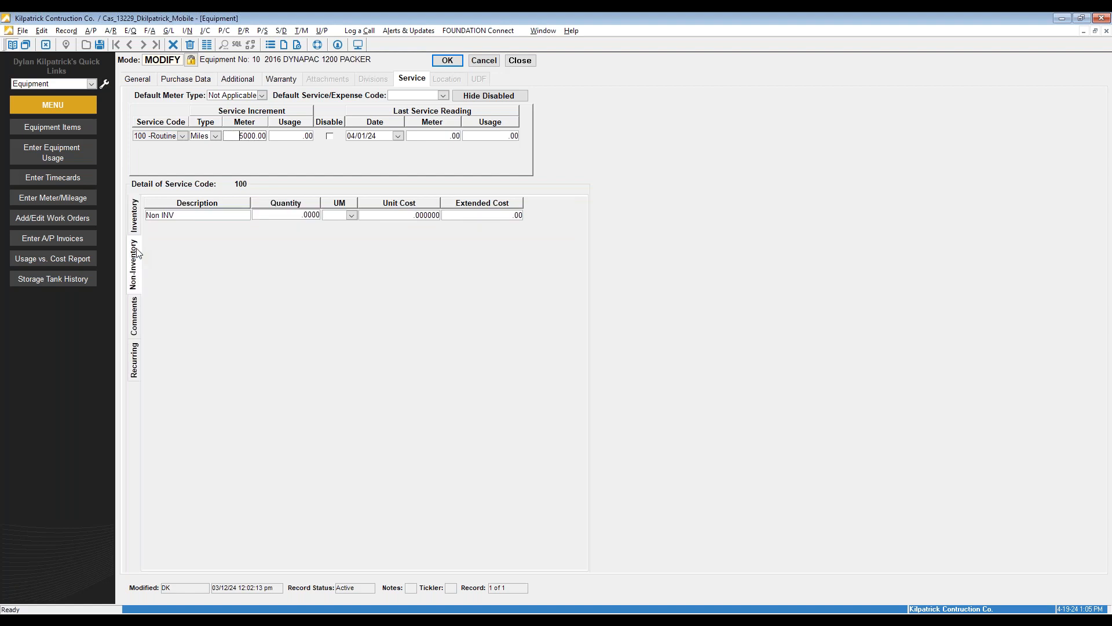
{"action": "left_click", "coordinate": [138, 313]}
{"action": "left_click", "coordinate": [135, 219]}
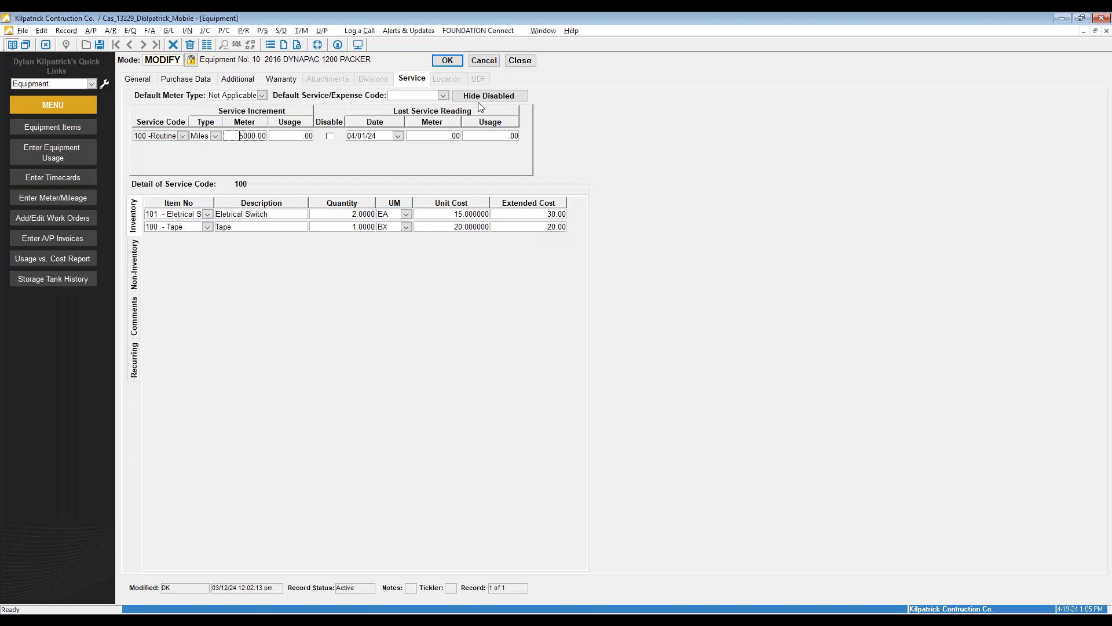
{"action": "left_click", "coordinate": [484, 61]}
{"action": "left_click", "coordinate": [520, 60]}
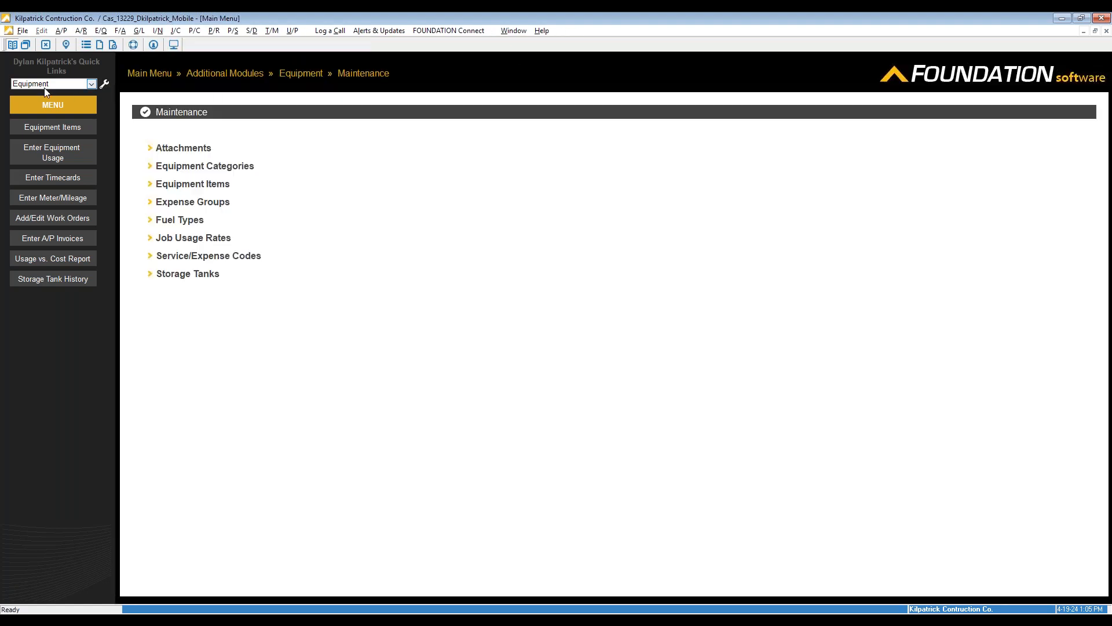
In the Equipment Usage Journal, add a new usage line dated 4/19/2024
{"action": "left_click", "coordinate": [158, 75]}
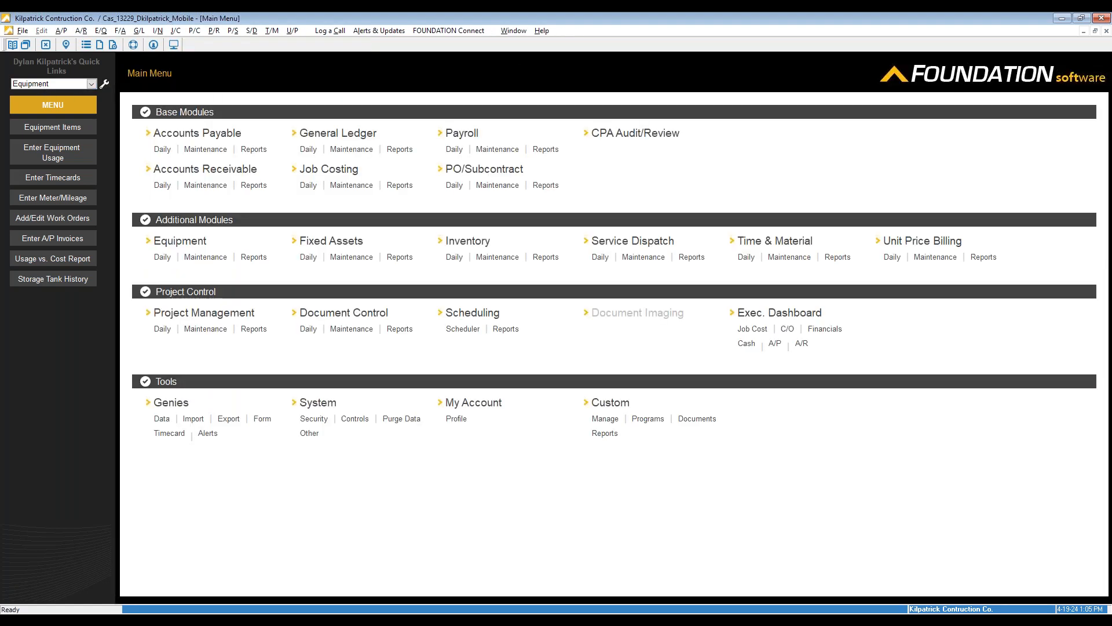
{"action": "left_click", "coordinate": [165, 258]}
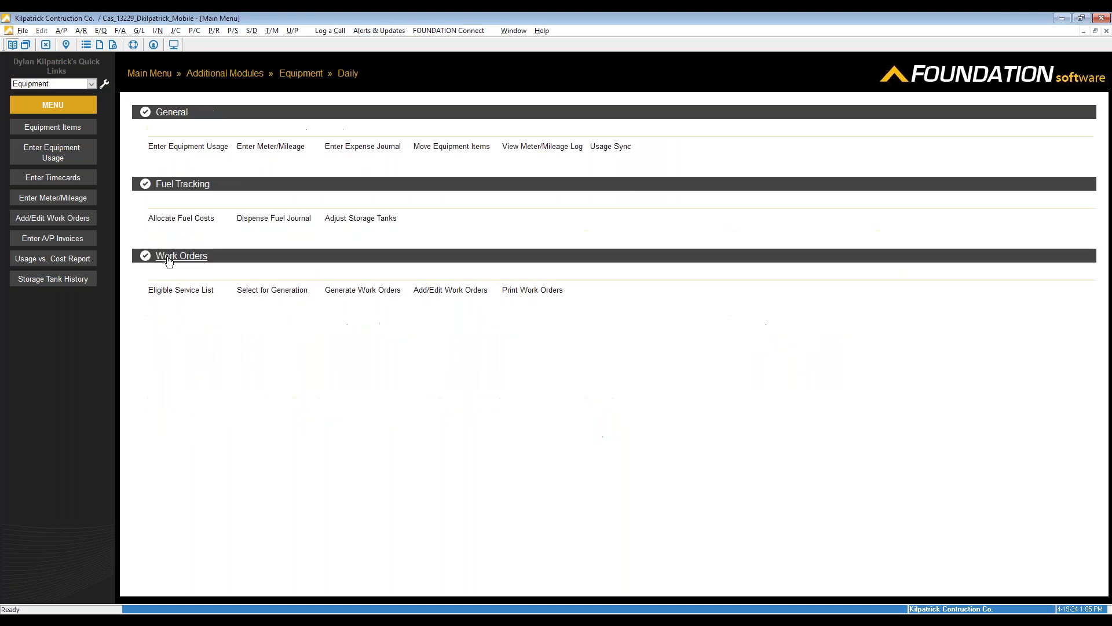
{"action": "left_click", "coordinate": [214, 147]}
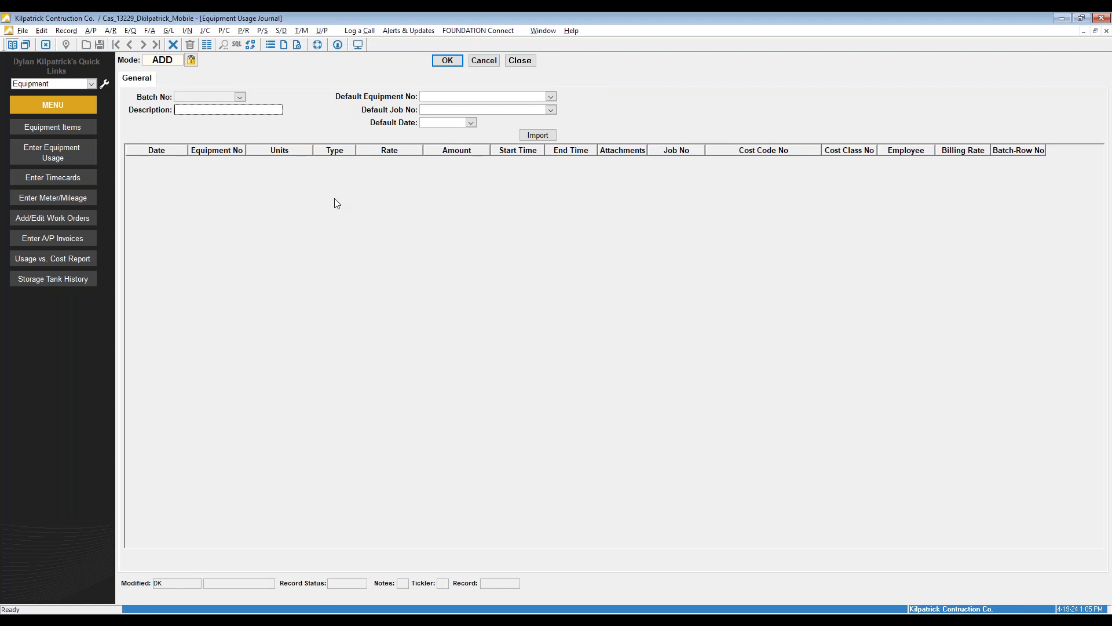
{"action": "right_click", "coordinate": [367, 192]}
{"action": "left_click", "coordinate": [401, 263]}
{"action": "left_click", "coordinate": [180, 162]}
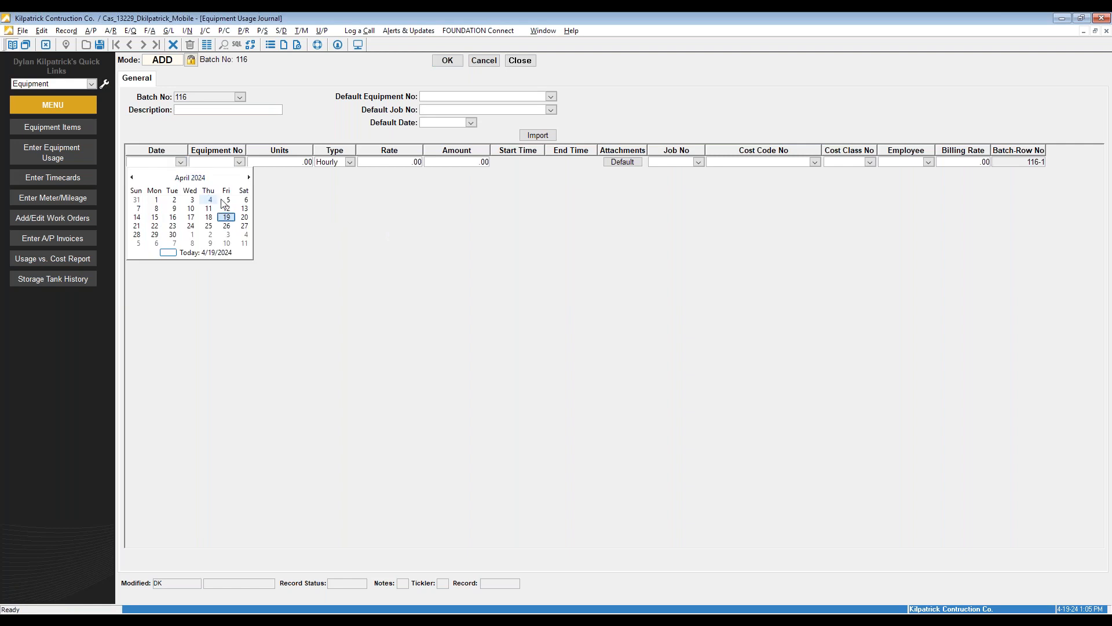
{"action": "left_click", "coordinate": [226, 216]}
Set the line to equipment 1, the 2017 Cat Excavator, for 8 units
{"action": "left_click", "coordinate": [238, 163]}
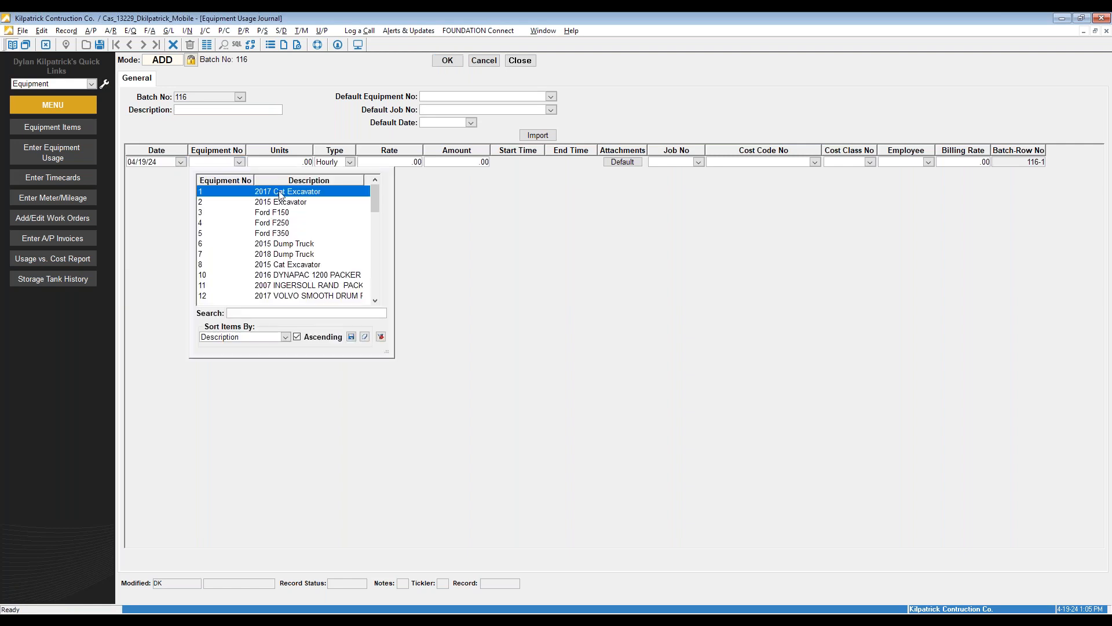
{"action": "left_click", "coordinate": [279, 193]}
{"action": "left_click", "coordinate": [286, 163]}
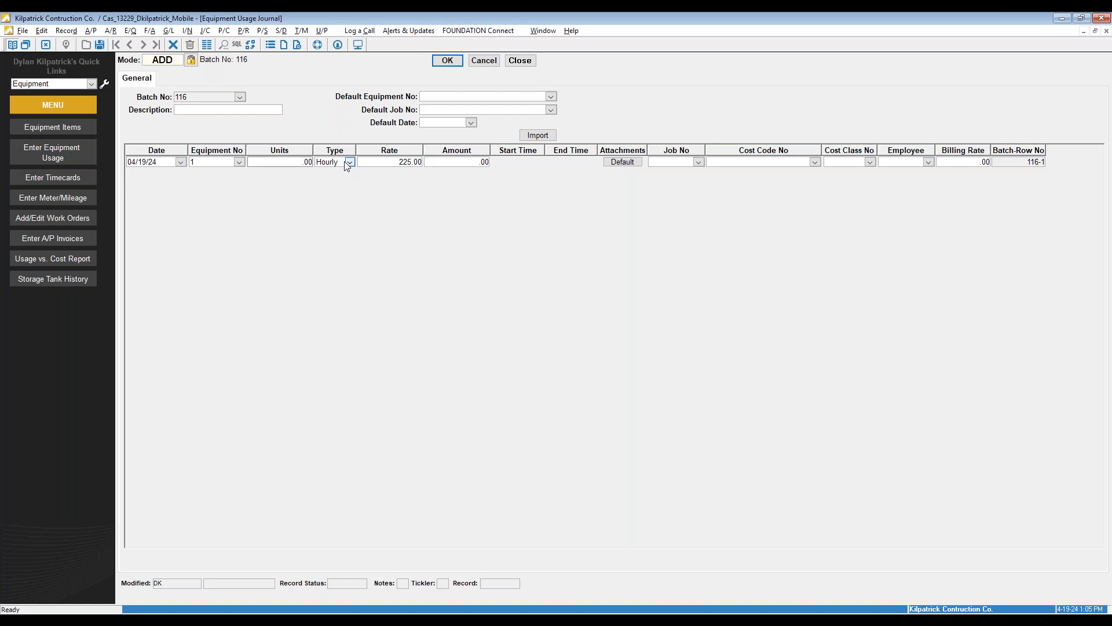
{"action": "type", "text": "8"}
{"action": "left_click", "coordinate": [387, 162]}
Charge the line to job 24001, cost code 1 General Costs, cost class 4 Owned Equipment
{"action": "left_click", "coordinate": [698, 162]}
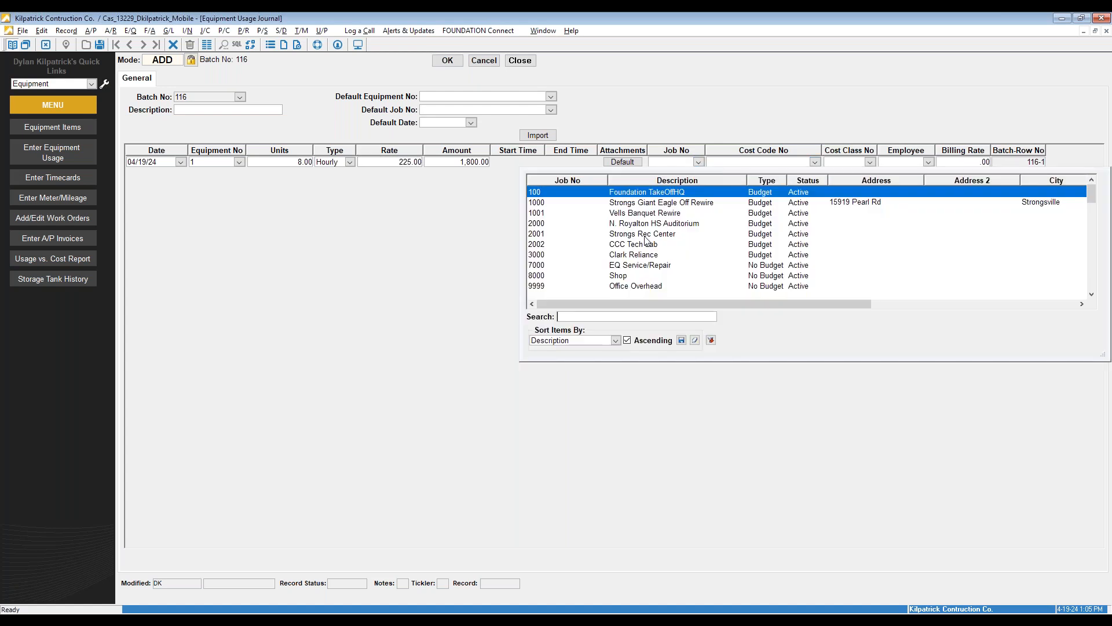
{"action": "scroll", "coordinate": [644, 239], "scroll_direction": "down", "scroll_amount": 1}
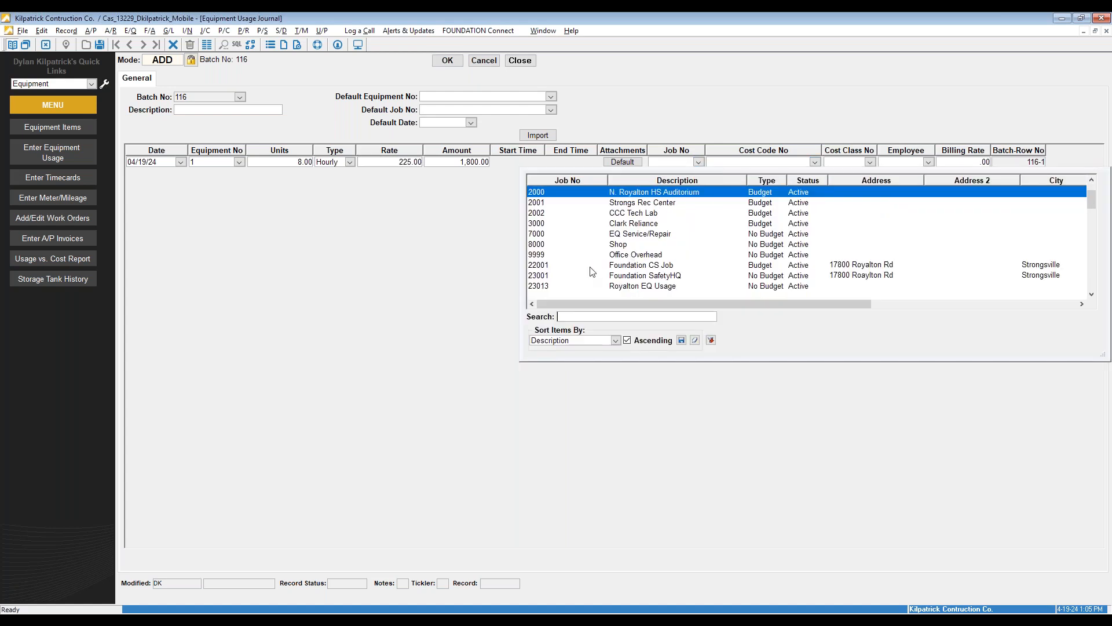
{"action": "scroll", "coordinate": [559, 284], "scroll_direction": "down", "scroll_amount": 2}
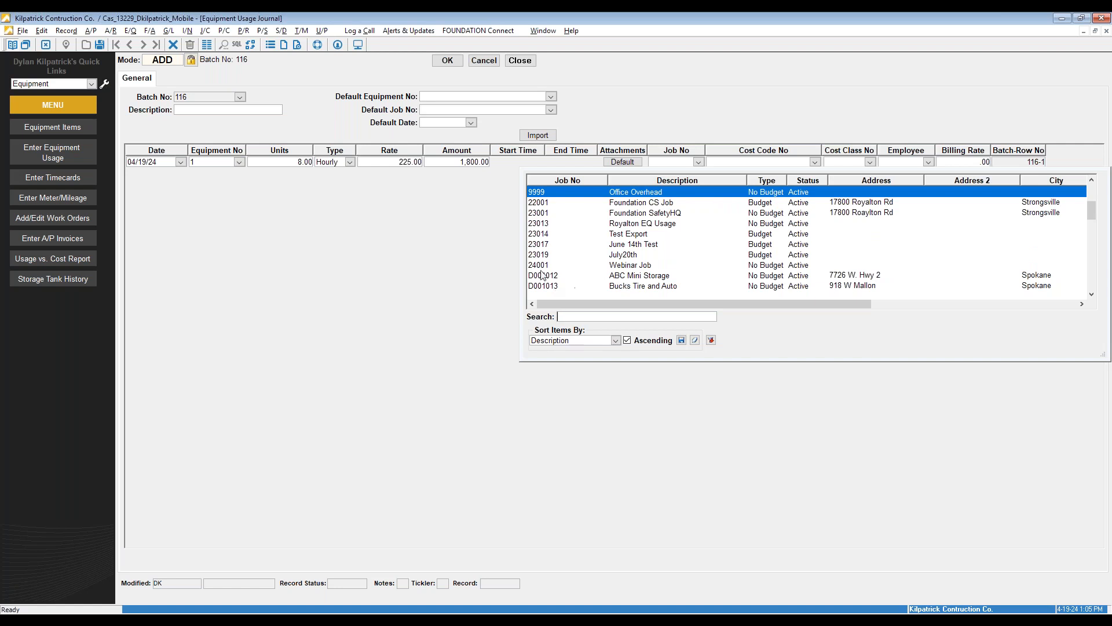
{"action": "left_click", "coordinate": [542, 265]}
{"action": "left_click", "coordinate": [815, 162]}
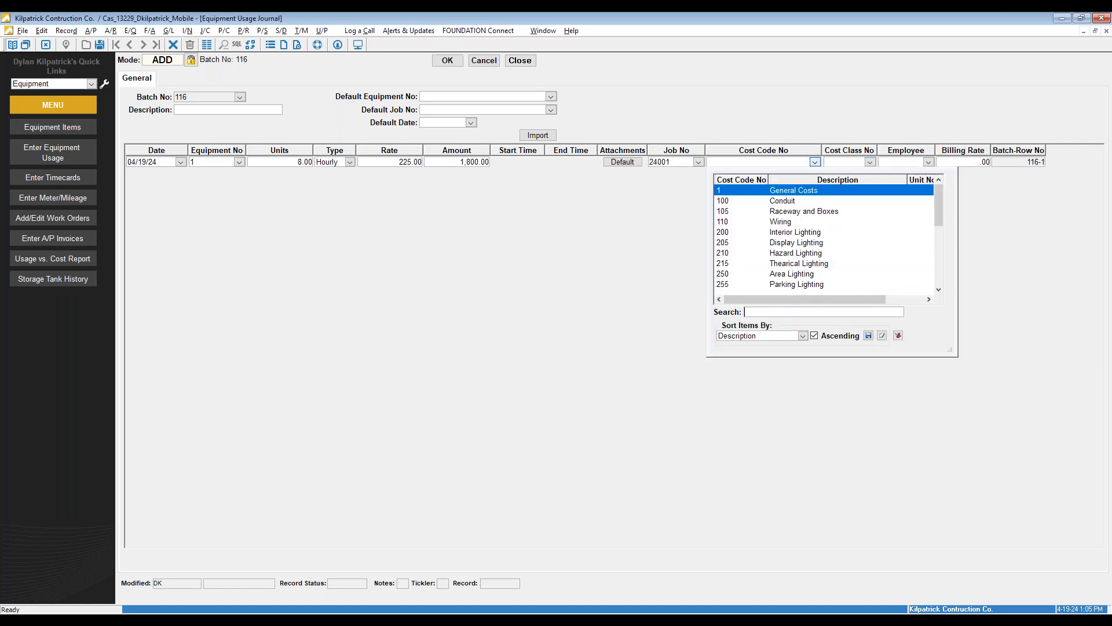
{"action": "left_click", "coordinate": [791, 194]}
{"action": "left_click", "coordinate": [870, 162]}
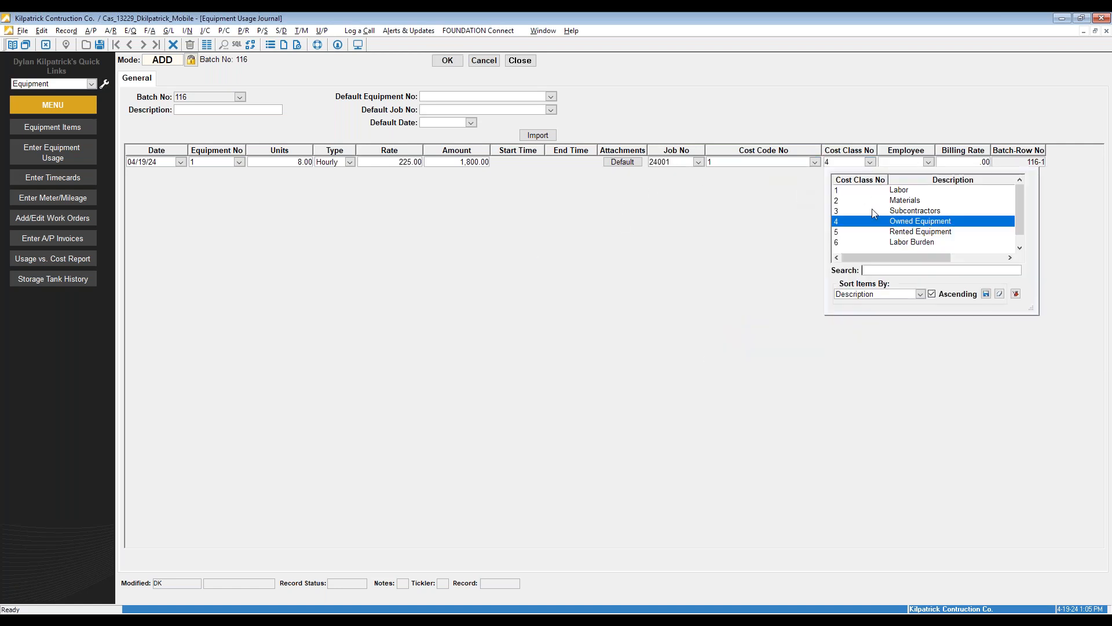
{"action": "left_click", "coordinate": [908, 226]}
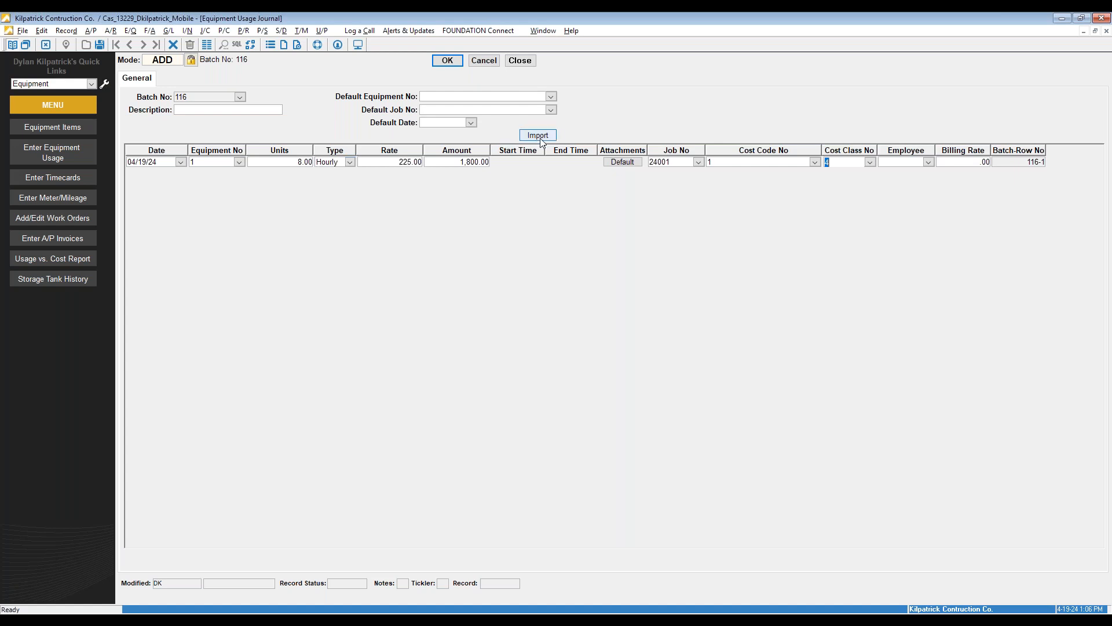
Save usage batch 116 with the job validation reminder postponed until tomorrow, then open List/Post
{"action": "left_click", "coordinate": [457, 62]}
{"action": "left_click", "coordinate": [489, 406]}
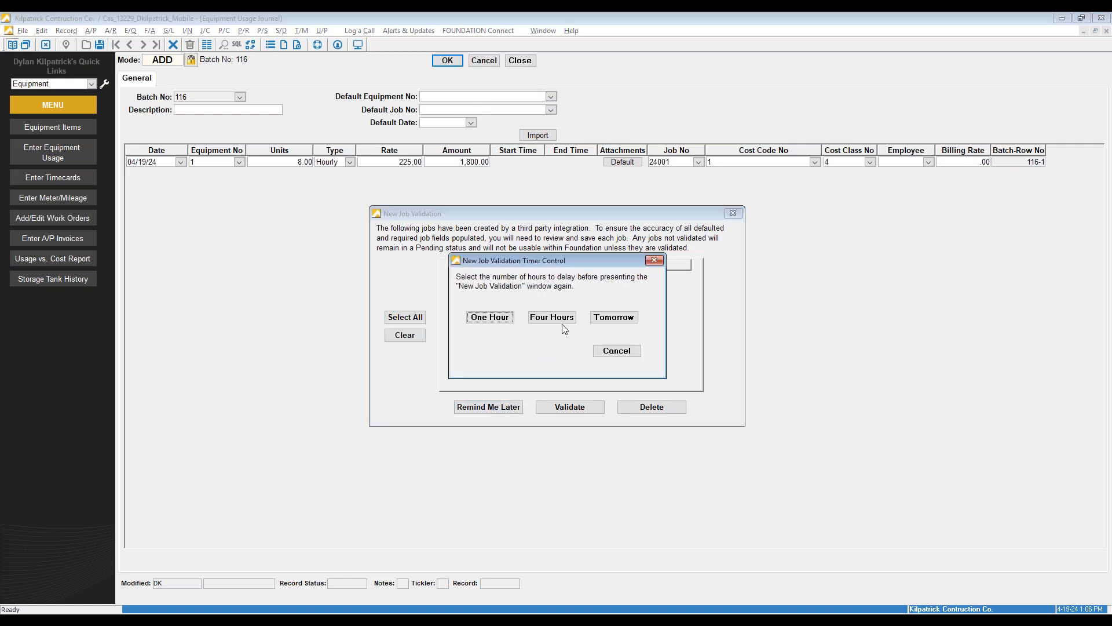
{"action": "left_click", "coordinate": [620, 319]}
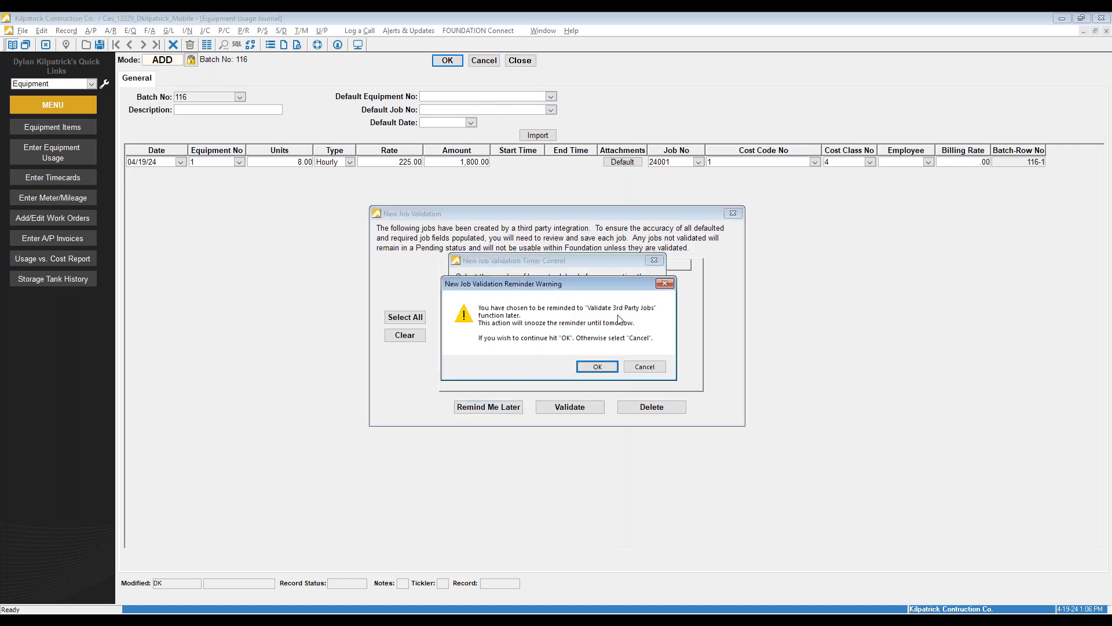
{"action": "left_click", "coordinate": [614, 365]}
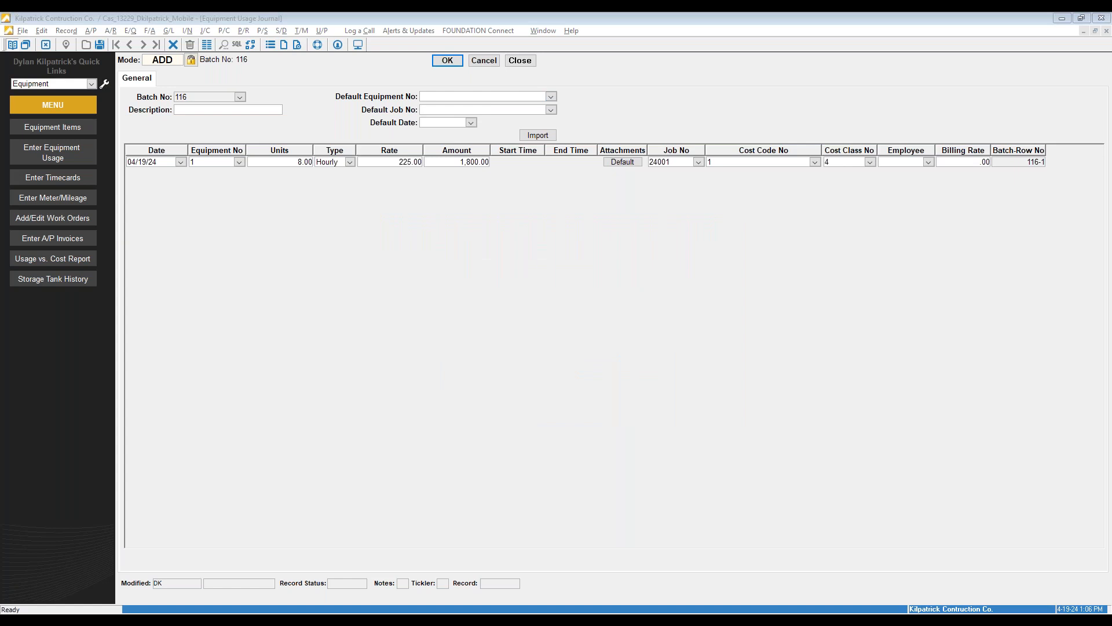
{"action": "left_click", "coordinate": [447, 61]}
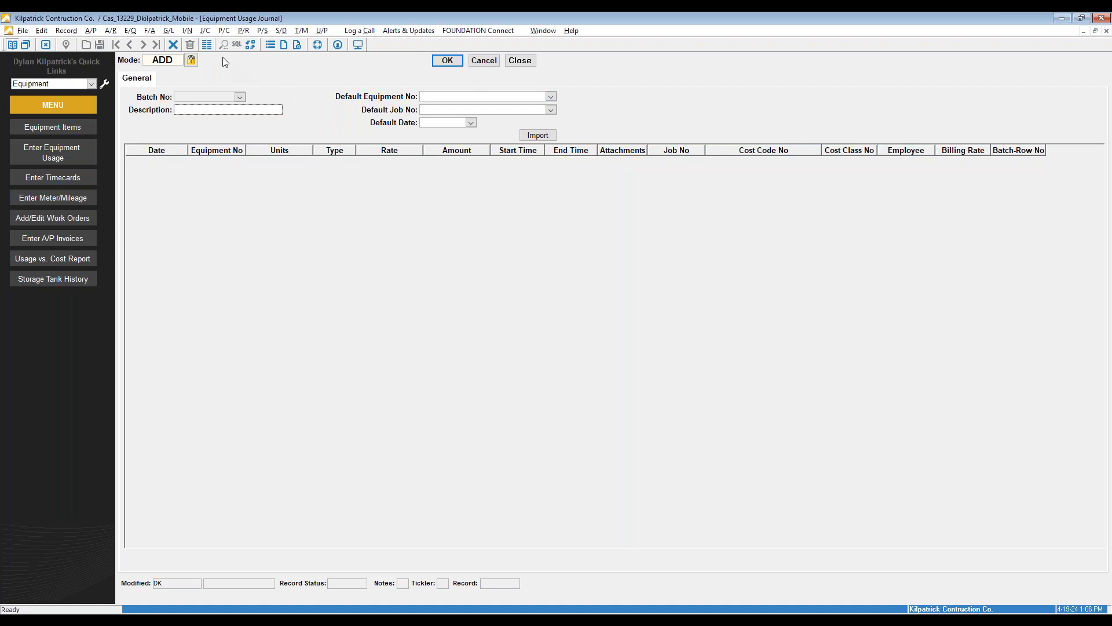
{"action": "left_click", "coordinate": [207, 45]}
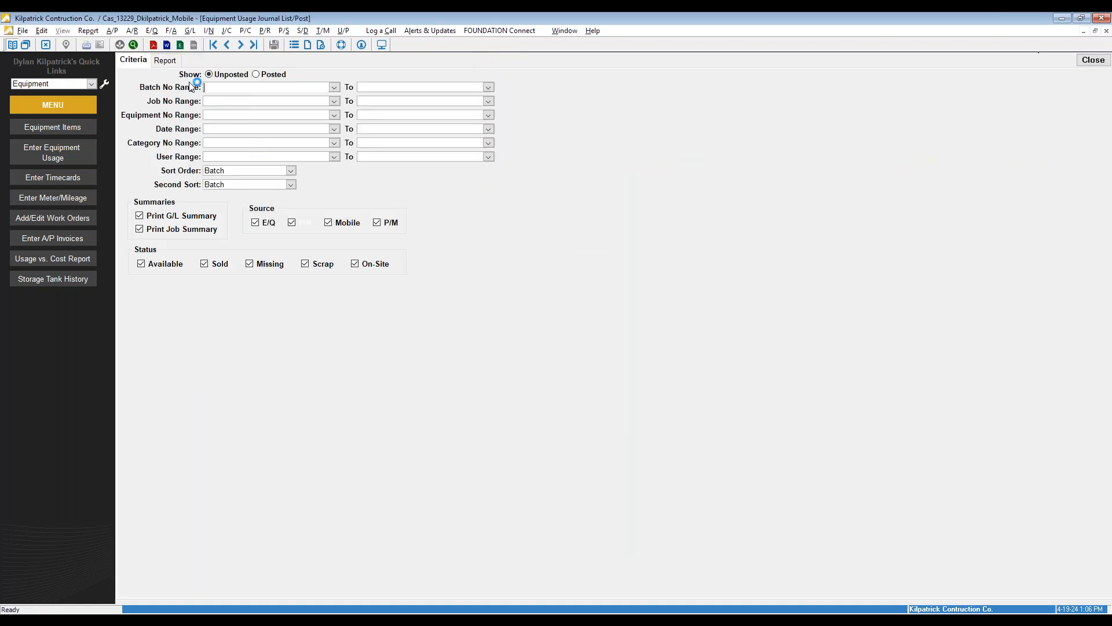
Post usage batch 116 as audit #107 for 1,800.00, skipping the post log printout, and close the journal
{"action": "left_click", "coordinate": [166, 61]}
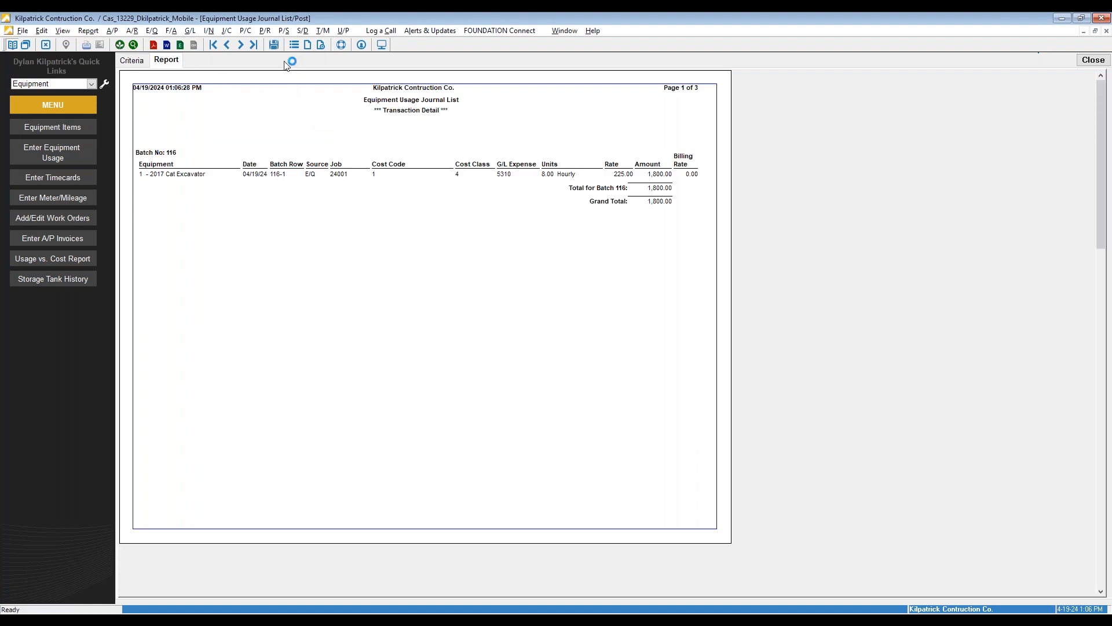
{"action": "left_click", "coordinate": [273, 46]}
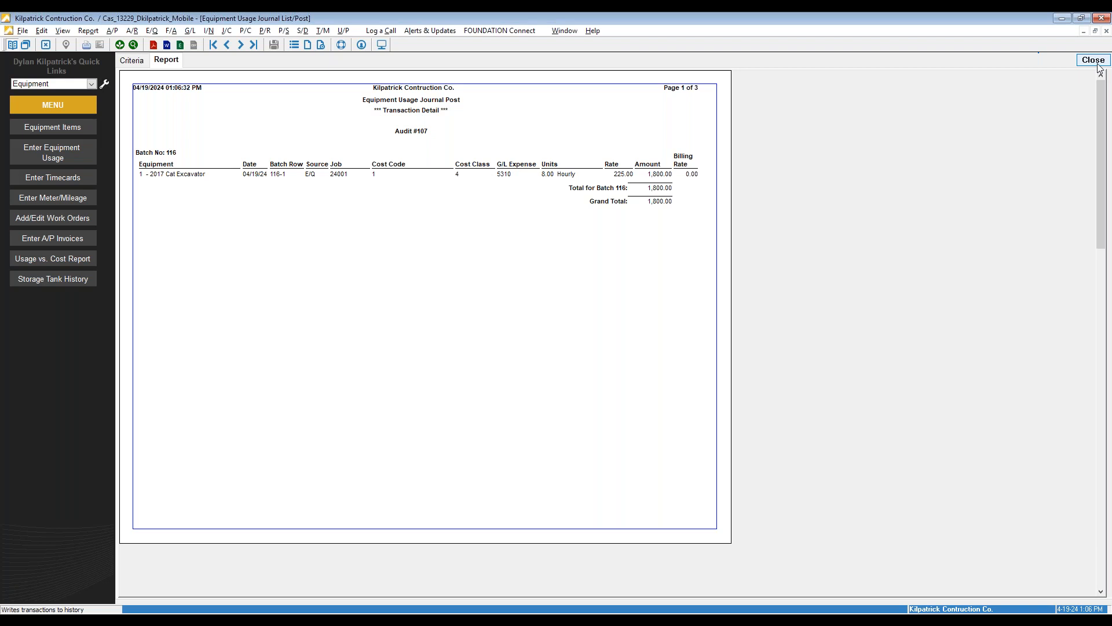
{"action": "left_click", "coordinate": [1094, 60]}
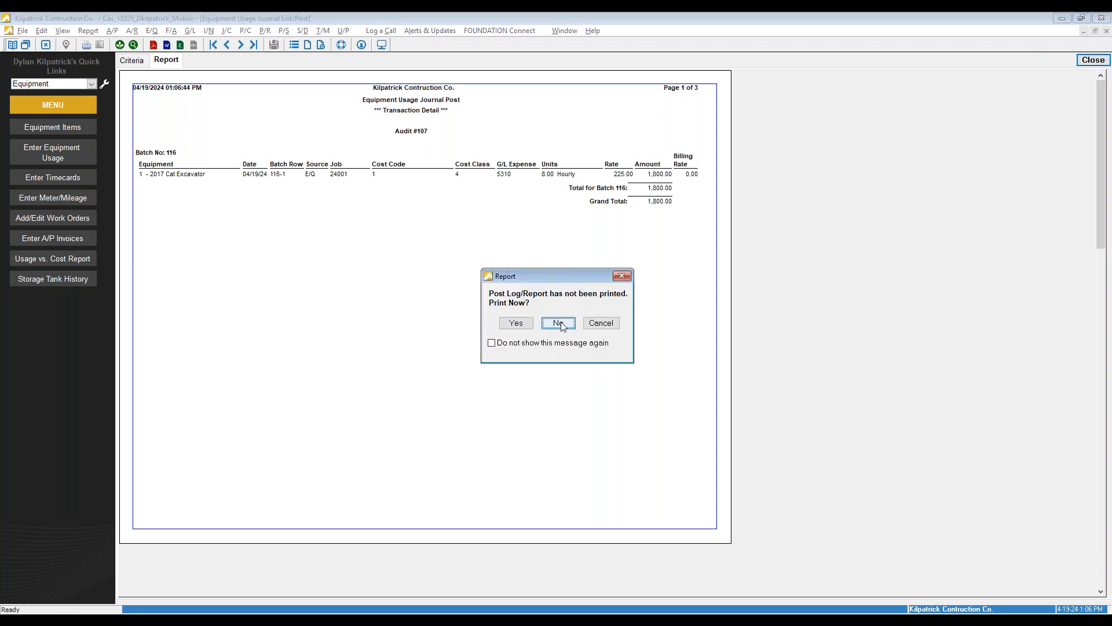
{"action": "left_click", "coordinate": [560, 324]}
{"action": "left_click", "coordinate": [520, 61]}
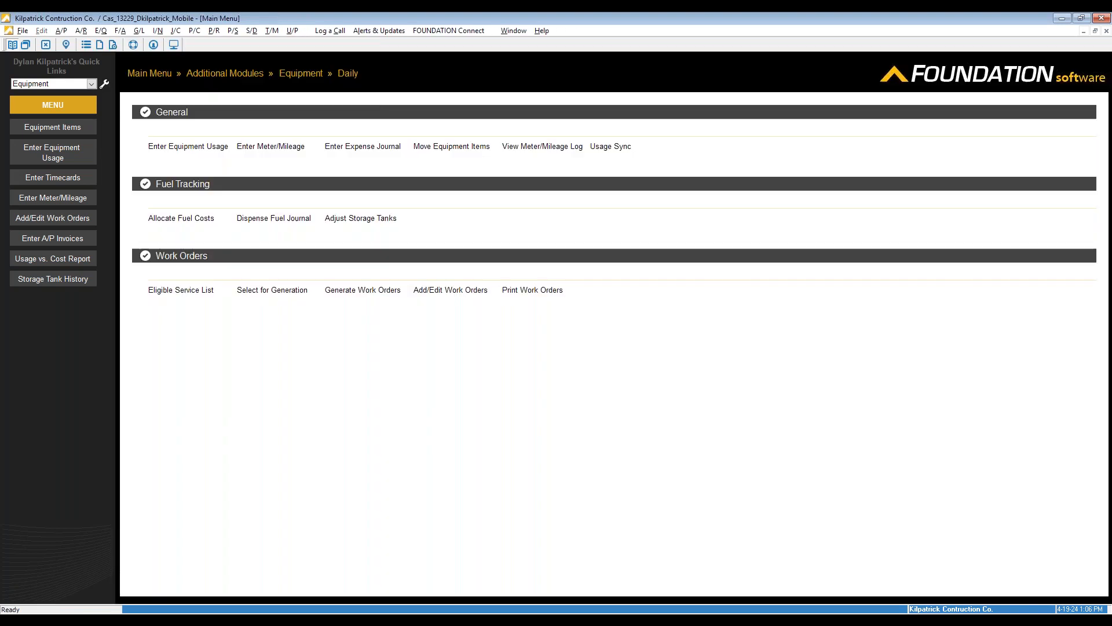
{"action": "left_click", "coordinate": [149, 73]}
Create Hours Sync w/Equipment timecard 207 for pay period 11/22/23–11/28/23 and add a row
{"action": "left_click", "coordinate": [454, 150]}
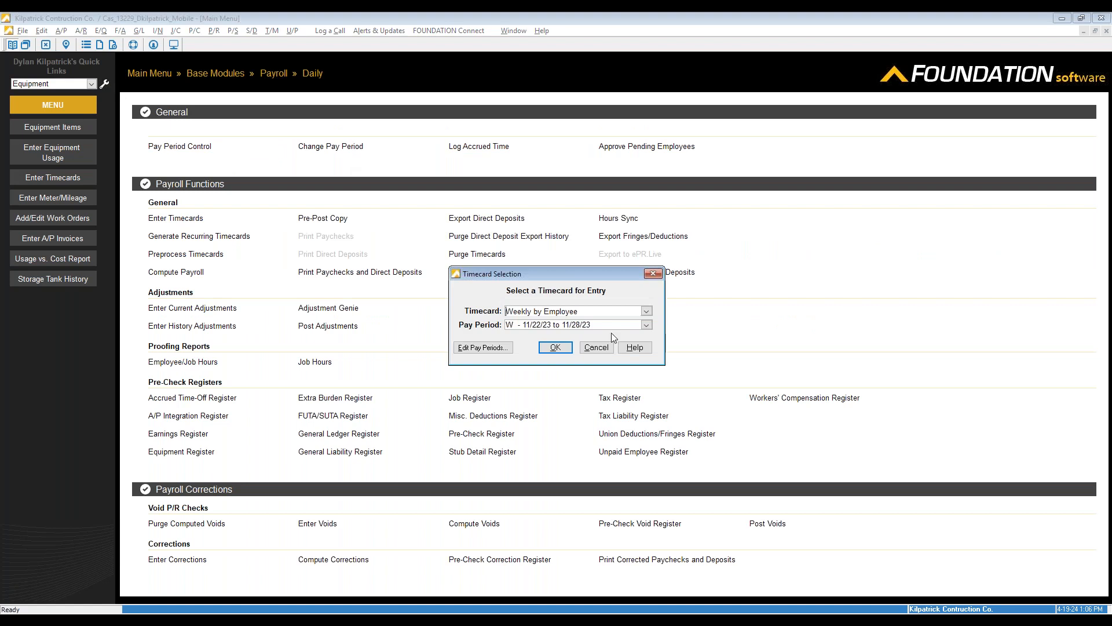
{"action": "left_click", "coordinate": [646, 311]}
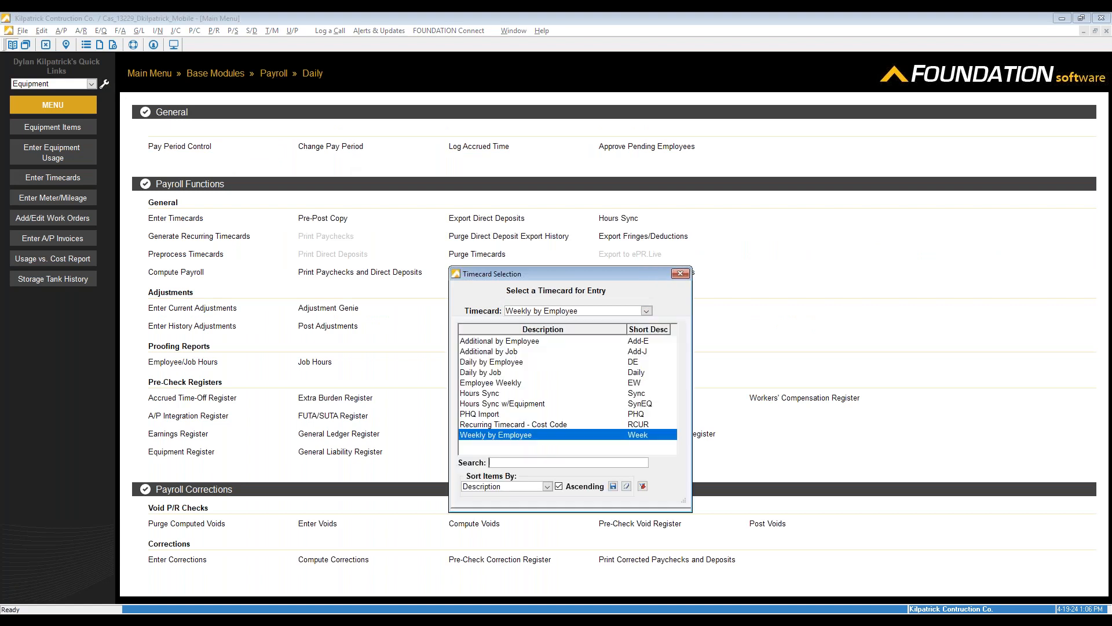
{"action": "left_click", "coordinate": [515, 404]}
{"action": "left_click", "coordinate": [555, 348]}
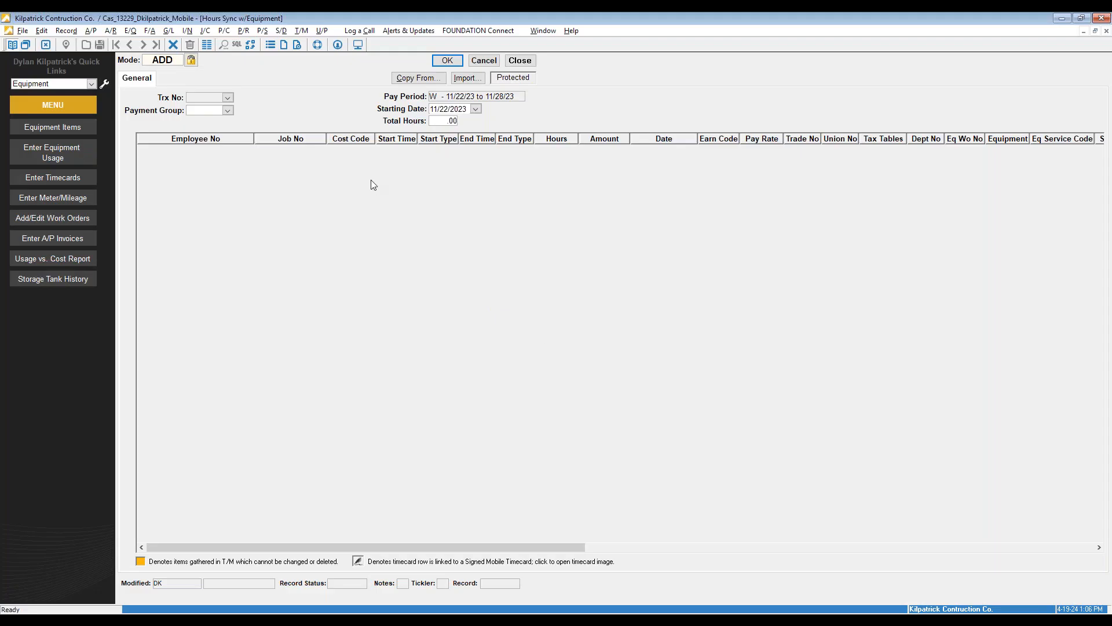
{"action": "right_click", "coordinate": [372, 181]}
{"action": "left_click", "coordinate": [398, 258]}
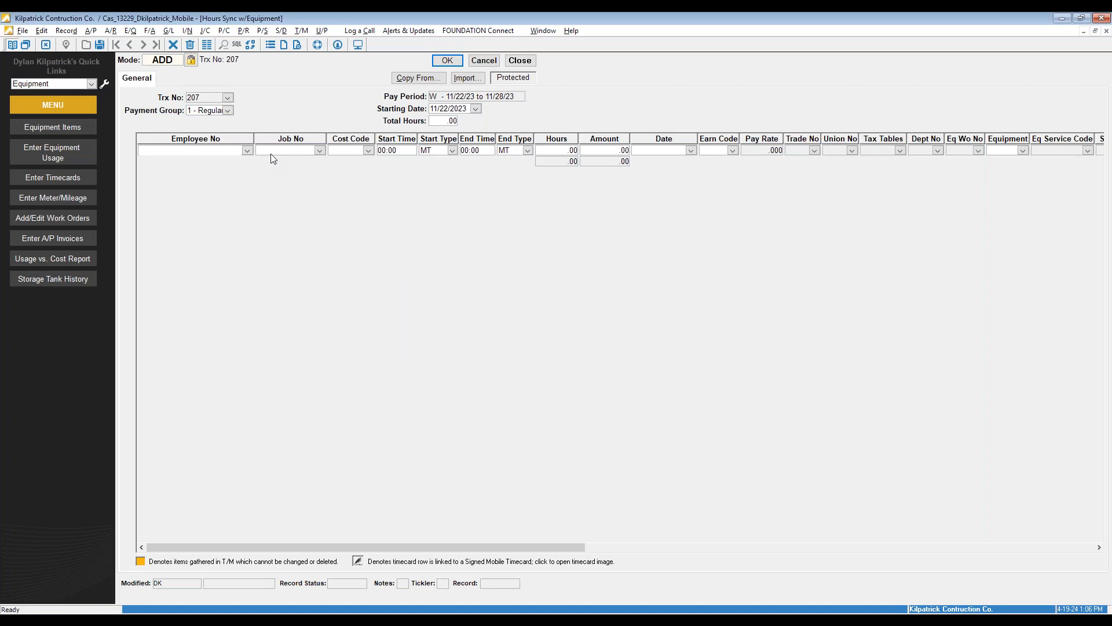
Assign equipment 1, the 2017 Cat Excavator, to the new timecard row
{"action": "left_click_drag", "start_coordinate": [420, 545], "coordinate": [574, 540]}
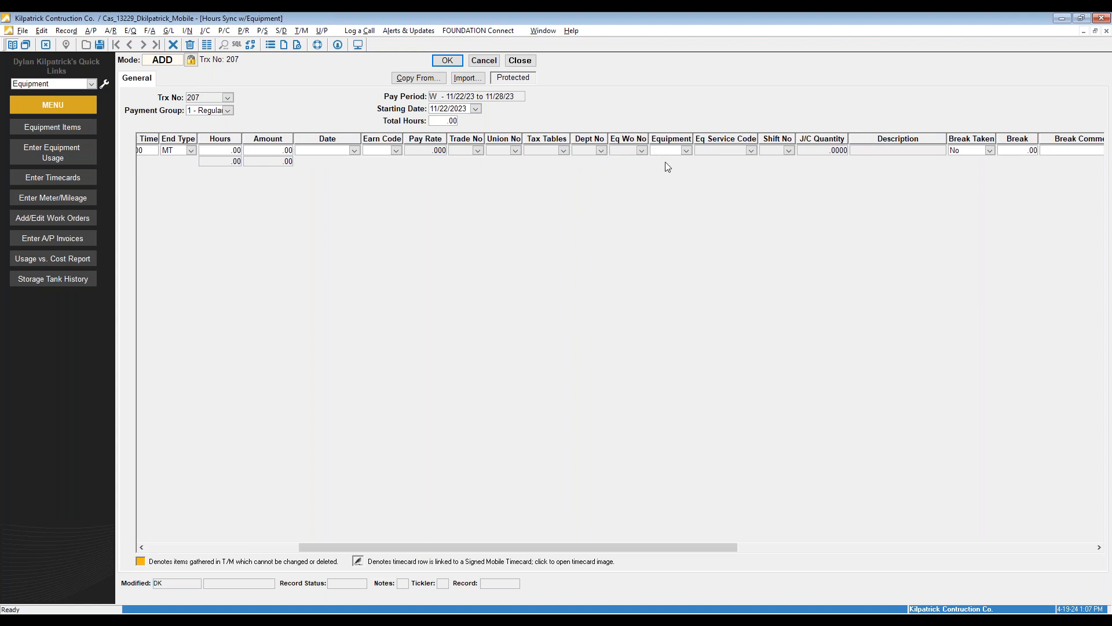
{"action": "left_click", "coordinate": [686, 150]}
{"action": "left_click", "coordinate": [711, 182]}
{"action": "left_click_drag", "start_coordinate": [572, 544], "coordinate": [388, 571]}
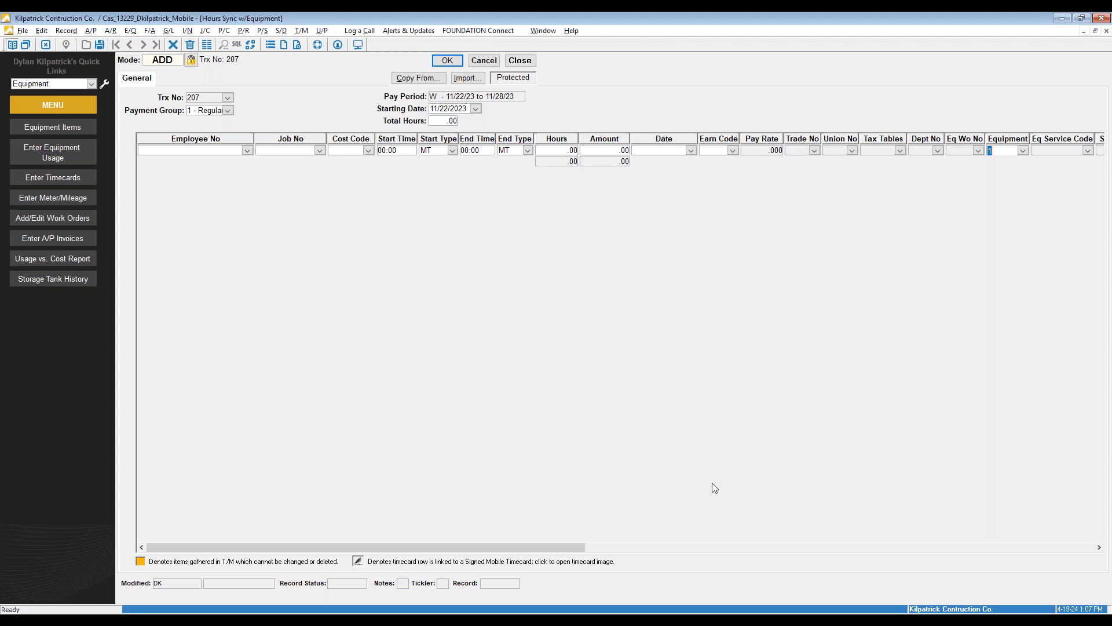
Discard the unsaved timecard 207 and open the J/C Activity reports
{"action": "left_click", "coordinate": [487, 61]}
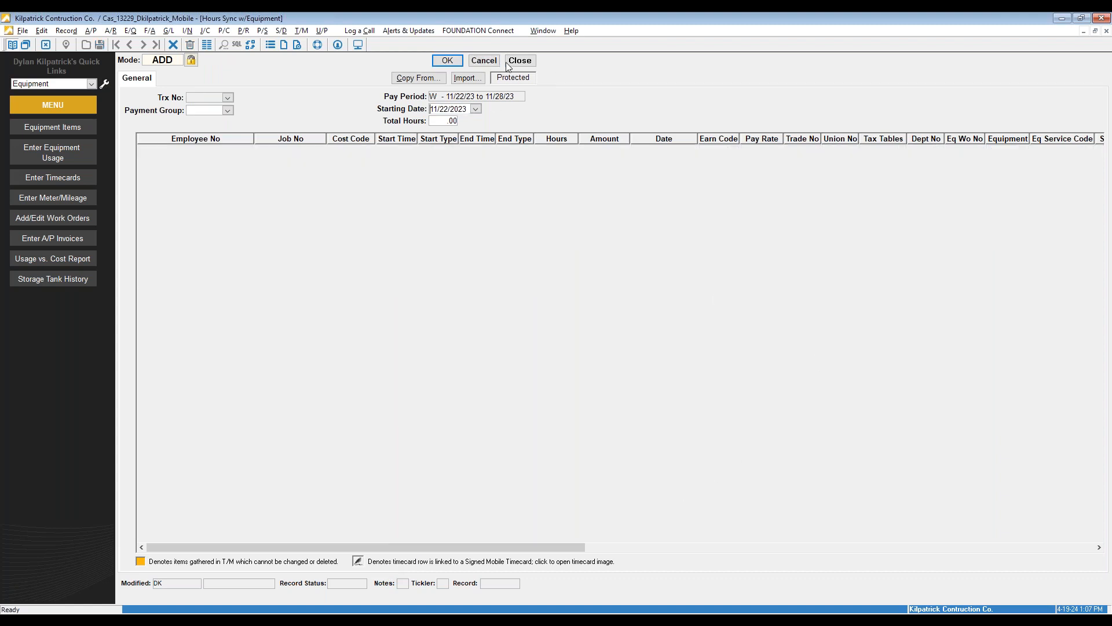
{"action": "left_click", "coordinate": [597, 348]}
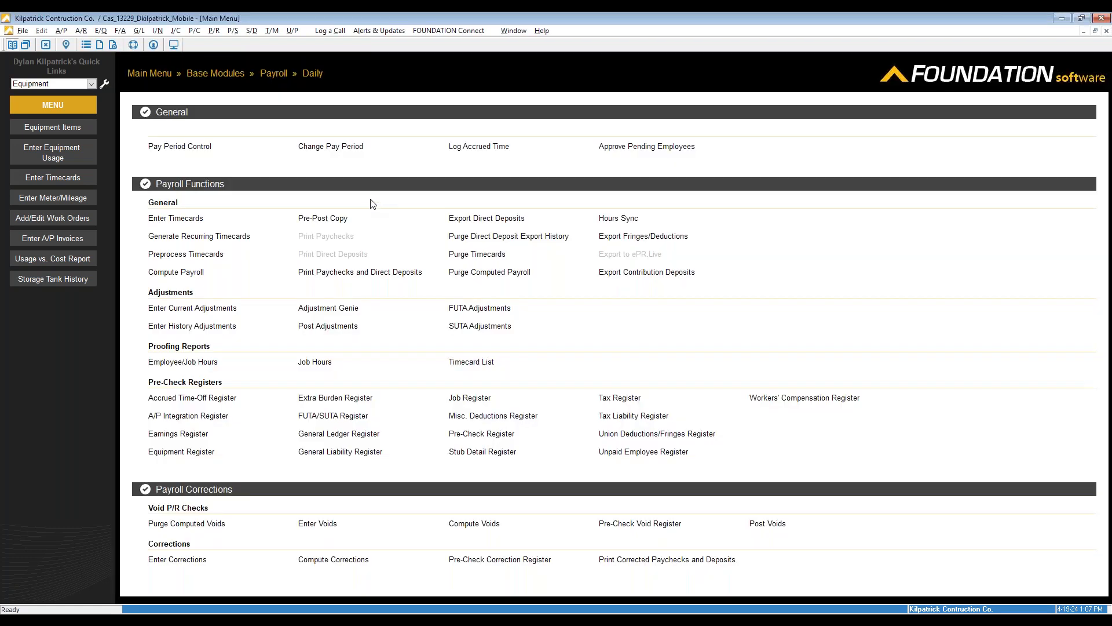
{"action": "left_click", "coordinate": [149, 73]}
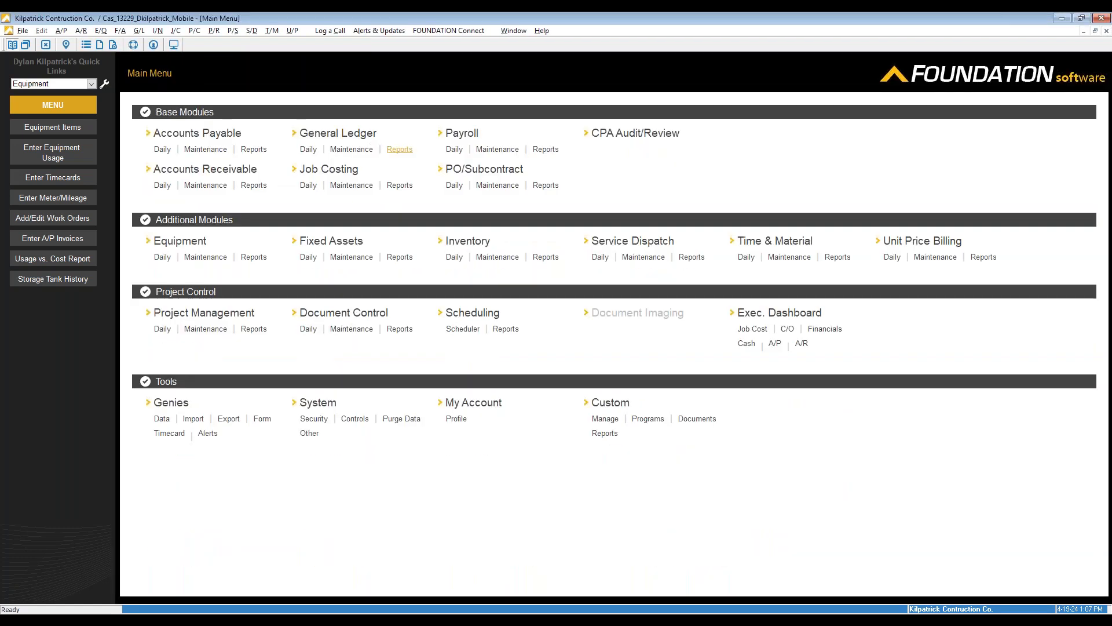
{"action": "left_click", "coordinate": [400, 186]}
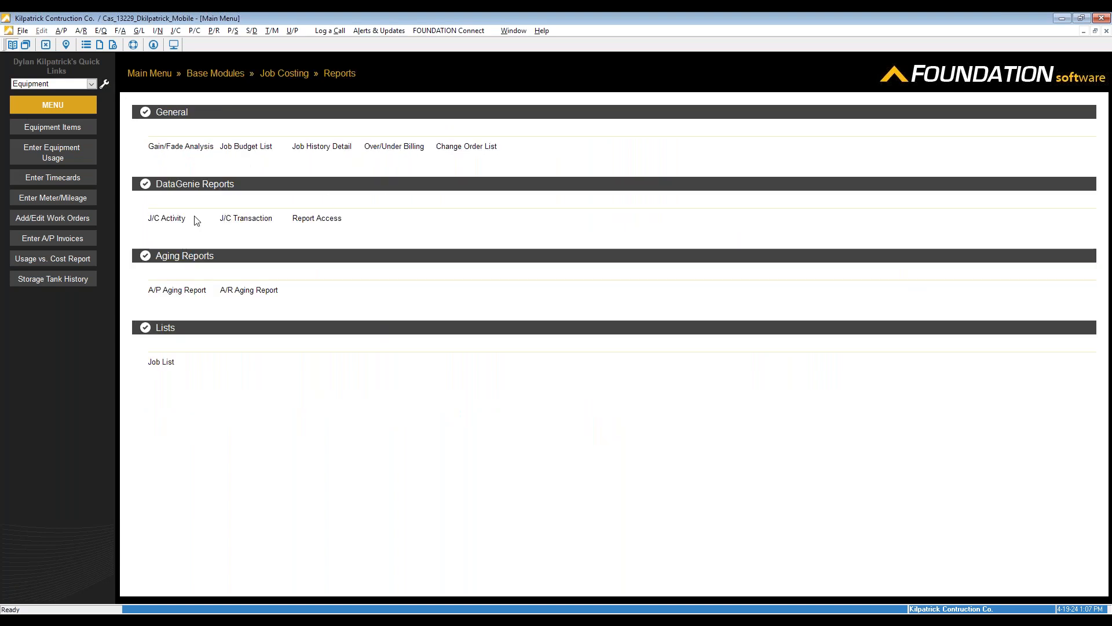
{"action": "left_click", "coordinate": [173, 222]}
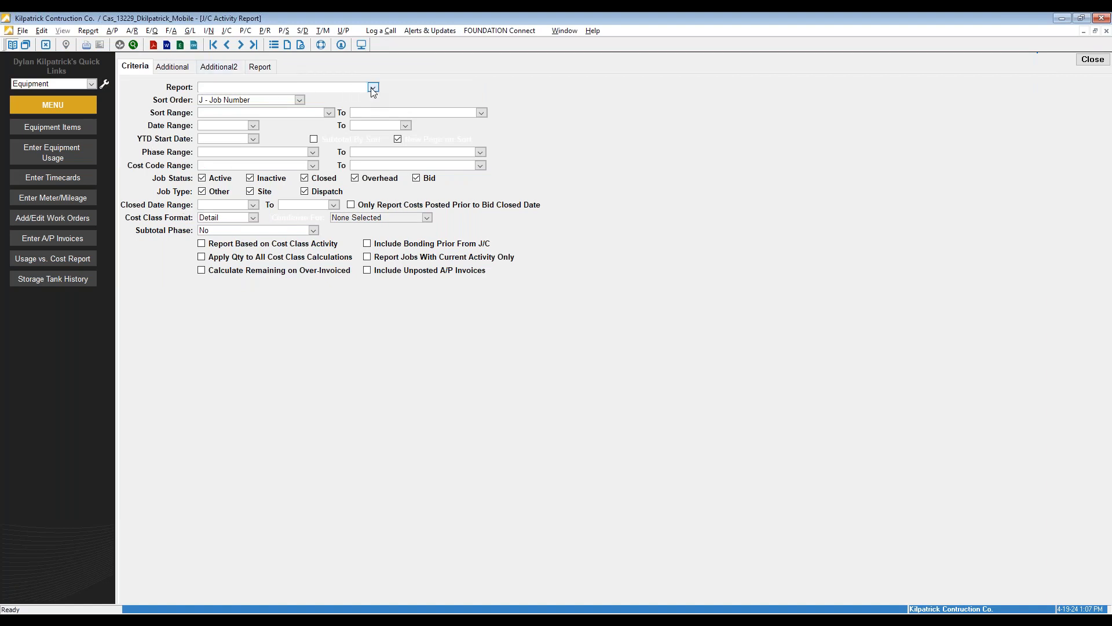
Run the Job Summary report and review job 24001's cost history showing two 1,800.00 excavator charges
{"action": "left_click", "coordinate": [373, 88]}
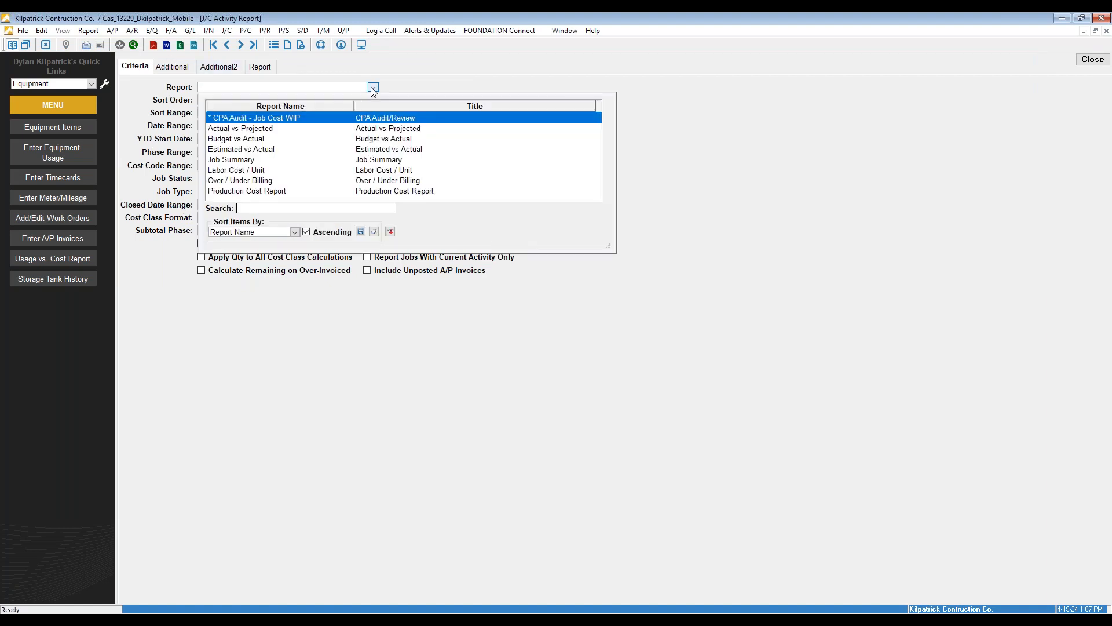
{"action": "left_click", "coordinate": [245, 159]}
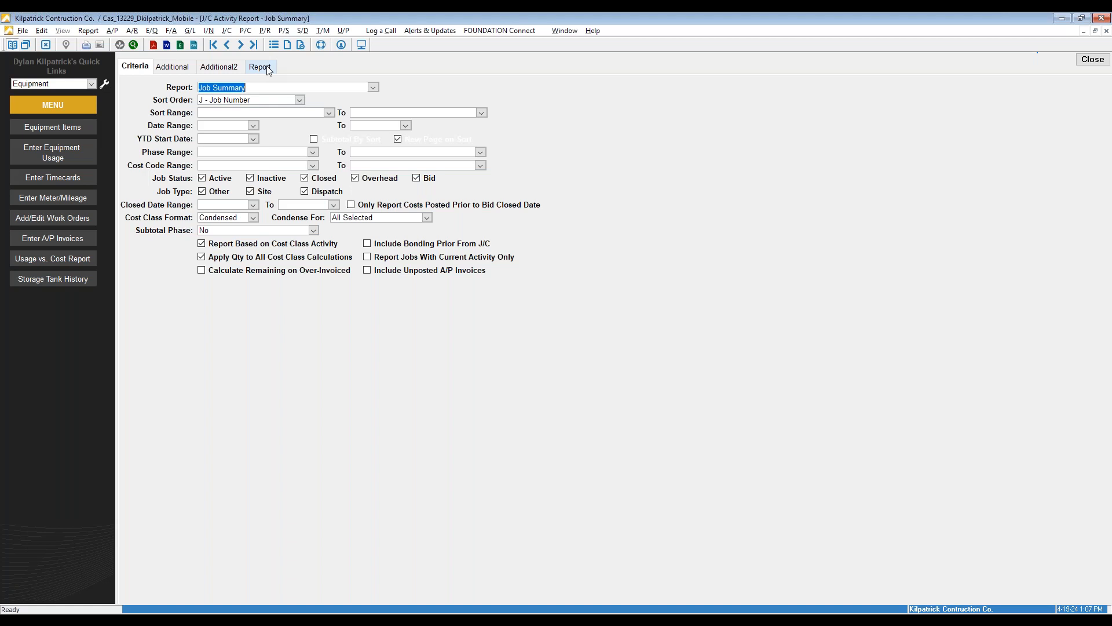
{"action": "left_click", "coordinate": [269, 70]}
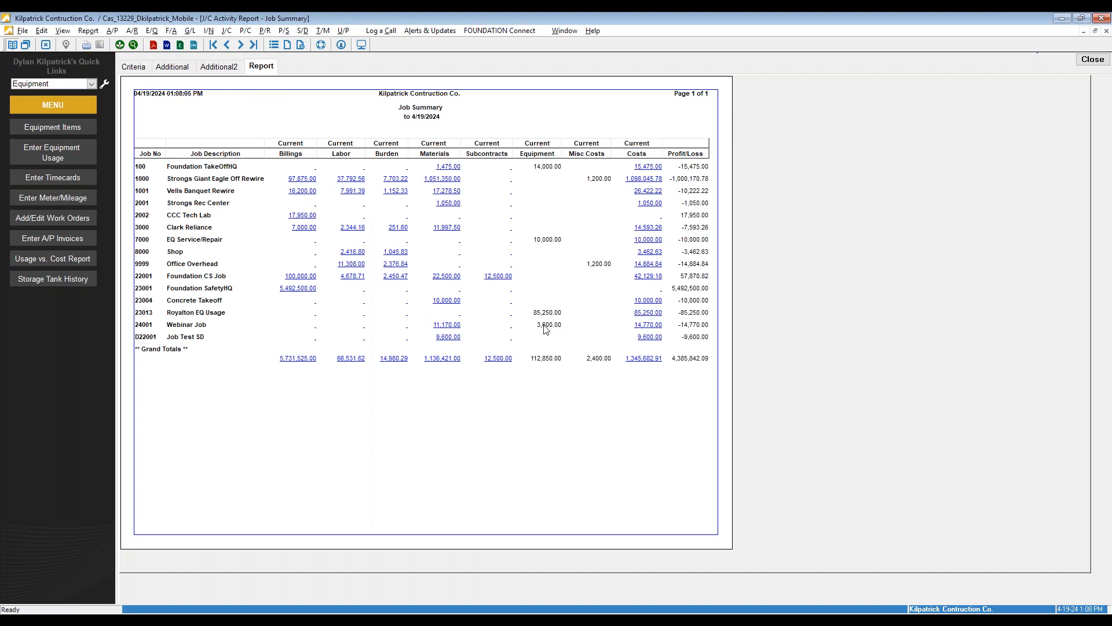
{"action": "left_click", "coordinate": [650, 324]}
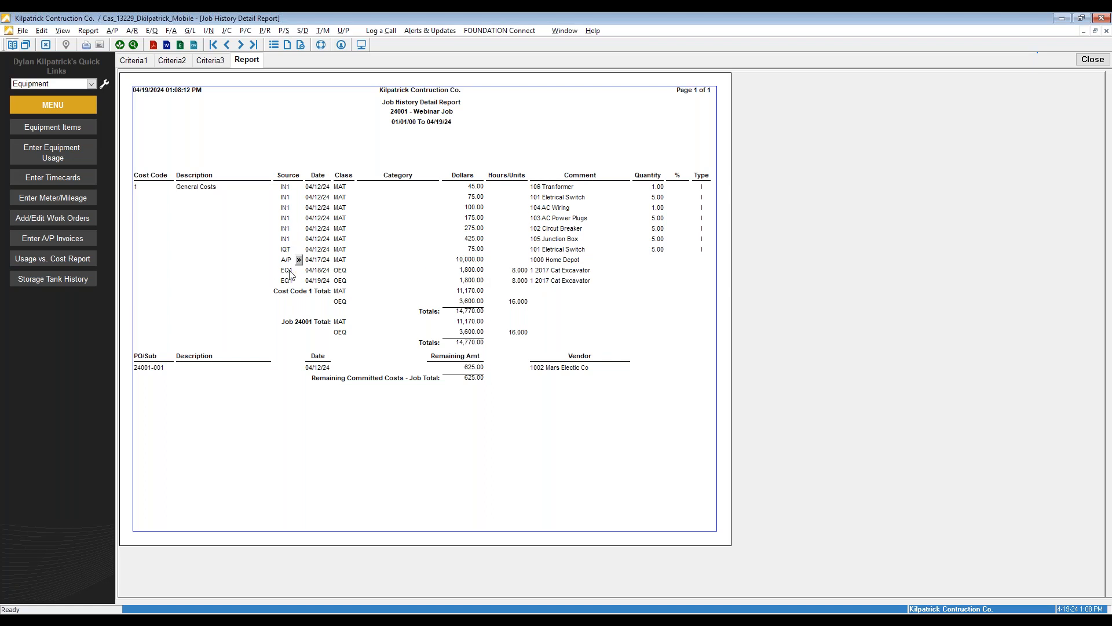
{"action": "left_click", "coordinate": [1092, 59]}
{"action": "left_click", "coordinate": [1092, 59]}
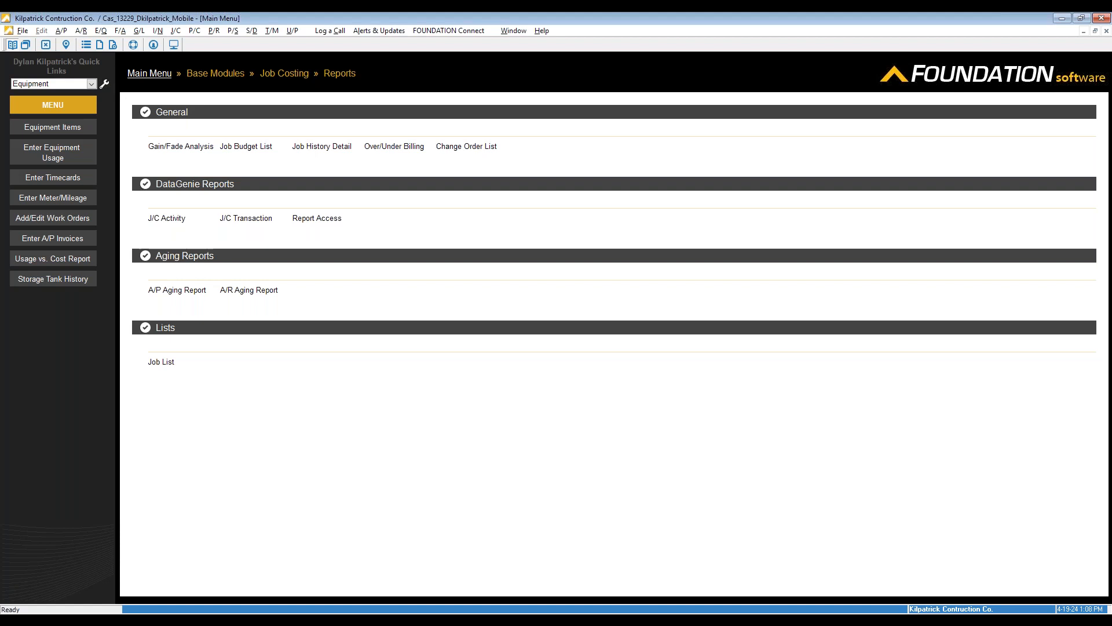
In Enter Meter/Mileage, insert a reading row for equipment 10, the 2016 DYNAPAC 1200 PACKER
{"action": "left_click", "coordinate": [149, 73]}
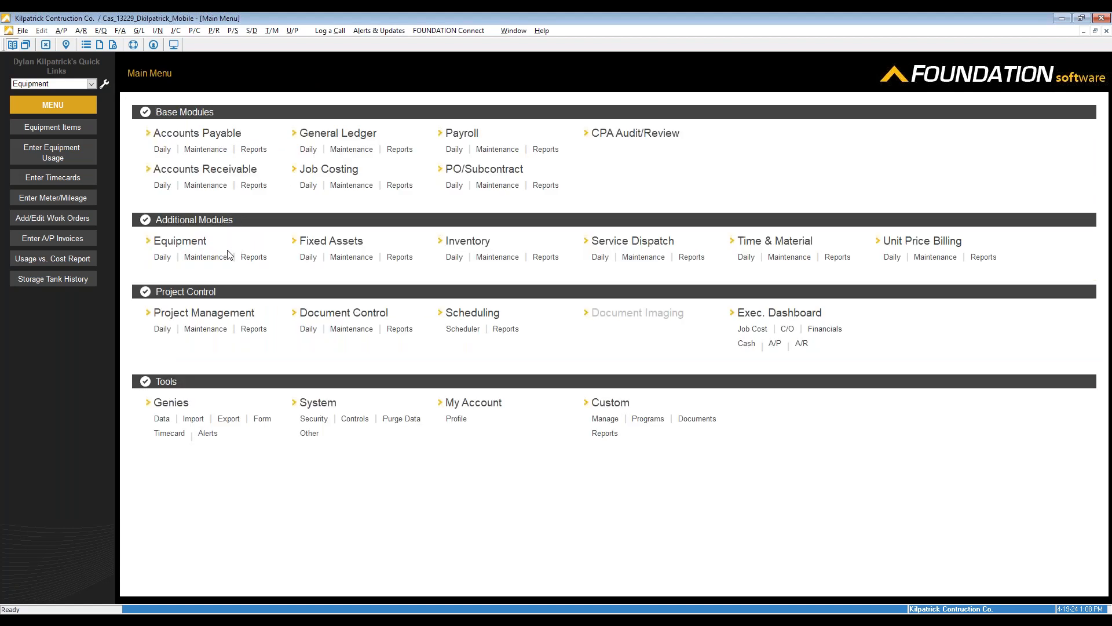
{"action": "left_click", "coordinate": [161, 258]}
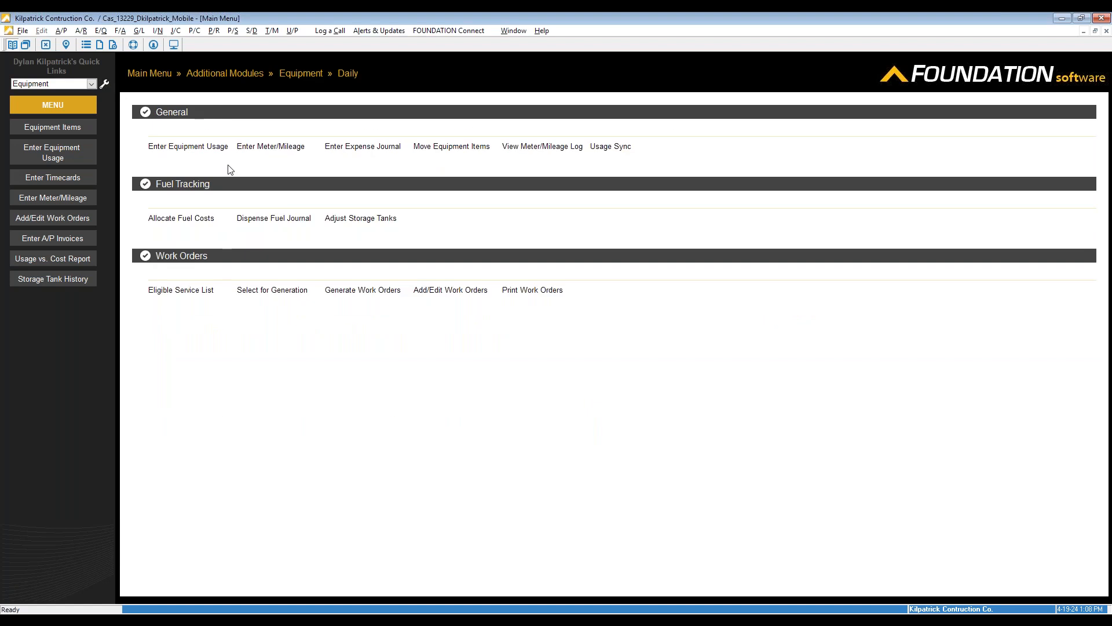
{"action": "left_click", "coordinate": [269, 151]}
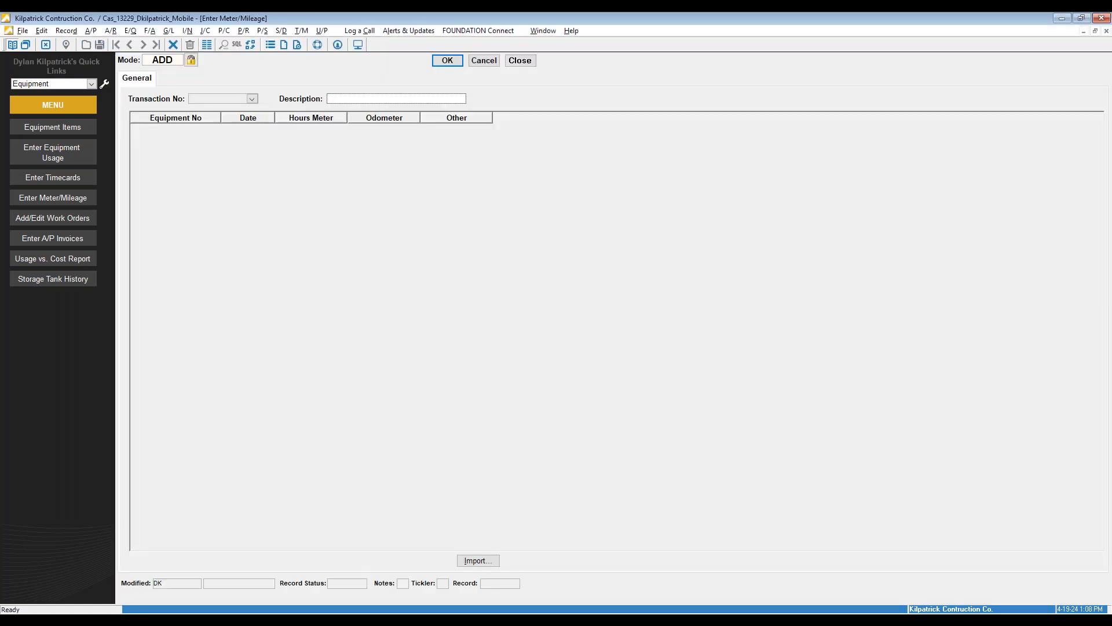
{"action": "right_click", "coordinate": [284, 147]}
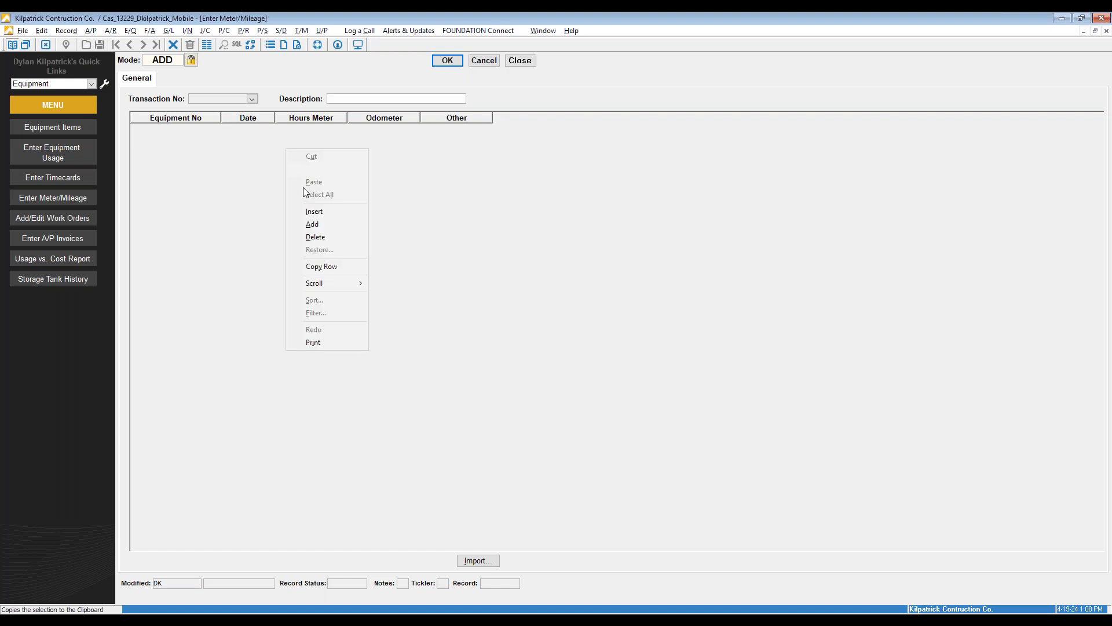
{"action": "left_click", "coordinate": [288, 208]}
{"action": "left_click", "coordinate": [214, 129]}
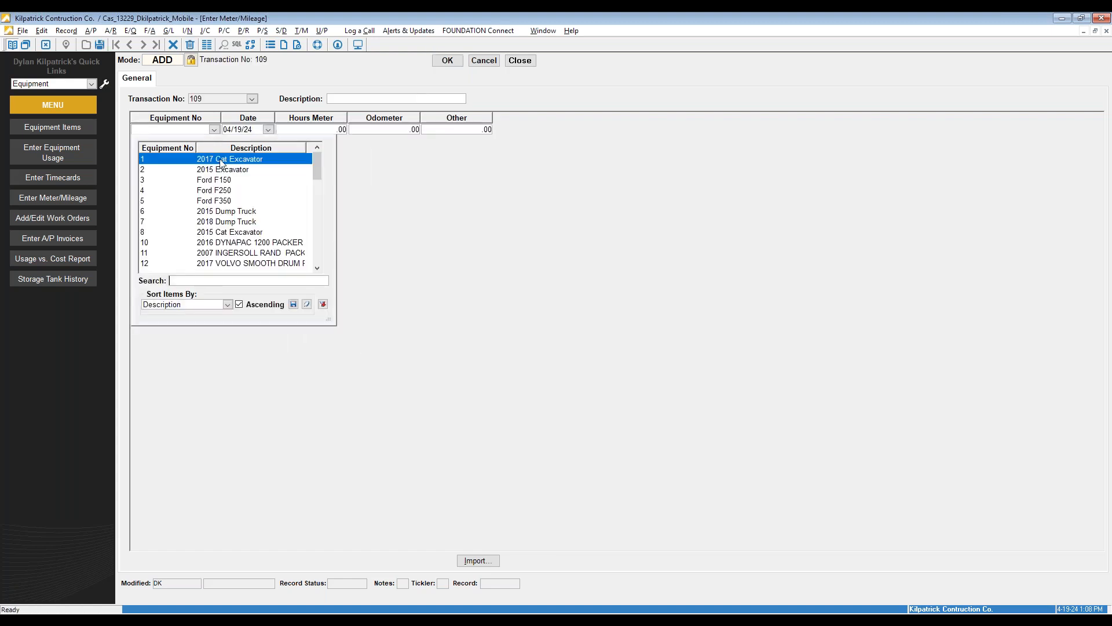
{"action": "left_click", "coordinate": [239, 242]}
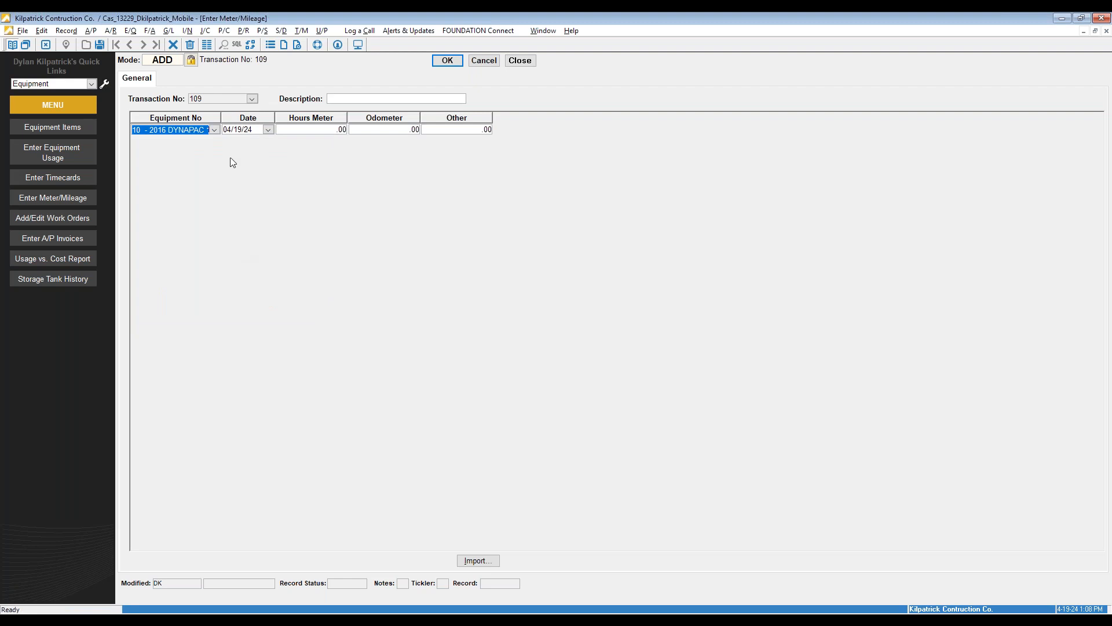
Leave the hours meter blank, record an odometer reading of 15,000, and save the transaction
{"action": "left_click", "coordinate": [335, 129]}
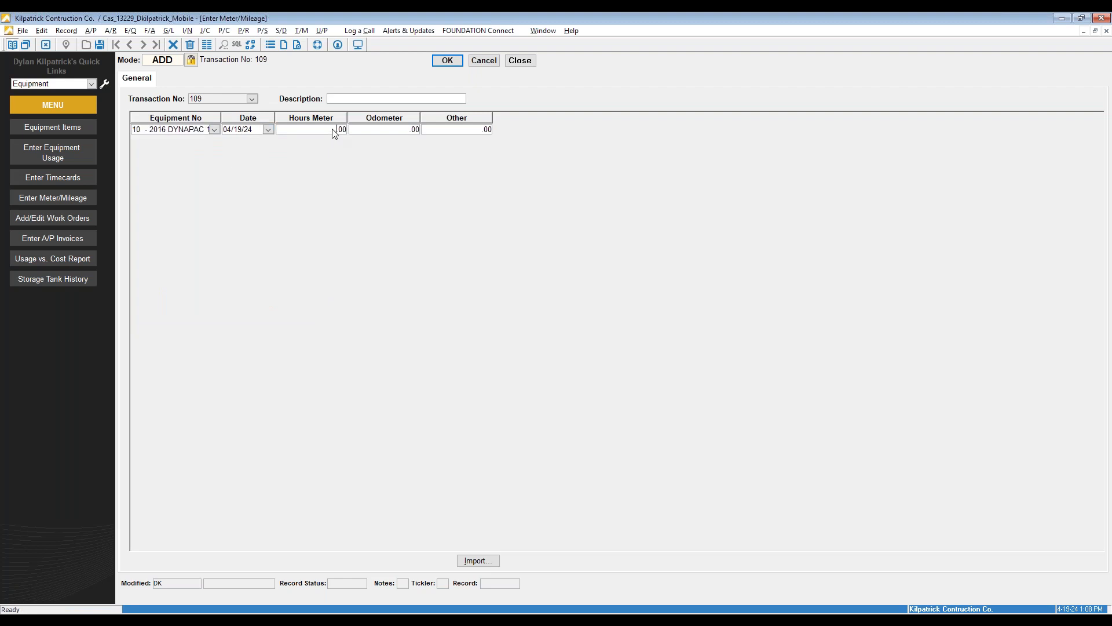
{"action": "type", "text": "5"}
{"action": "key", "text": "BackSpace"}
{"action": "type", "text": "100"}
{"action": "key", "text": "BackSpace"}
{"action": "key", "text": "BackSpace"}
{"action": "type", "text": "5000"}
{"action": "double_click", "coordinate": [299, 129]}
{"action": "key", "text": "BackSpace"}
{"action": "left_click", "coordinate": [378, 130]}
{"action": "type", "text": "15,000"}
{"action": "left_click", "coordinate": [447, 60]}
Post meter transaction 109 to history without printing the post log
{"action": "left_click", "coordinate": [206, 46]}
{"action": "left_click", "coordinate": [169, 62]}
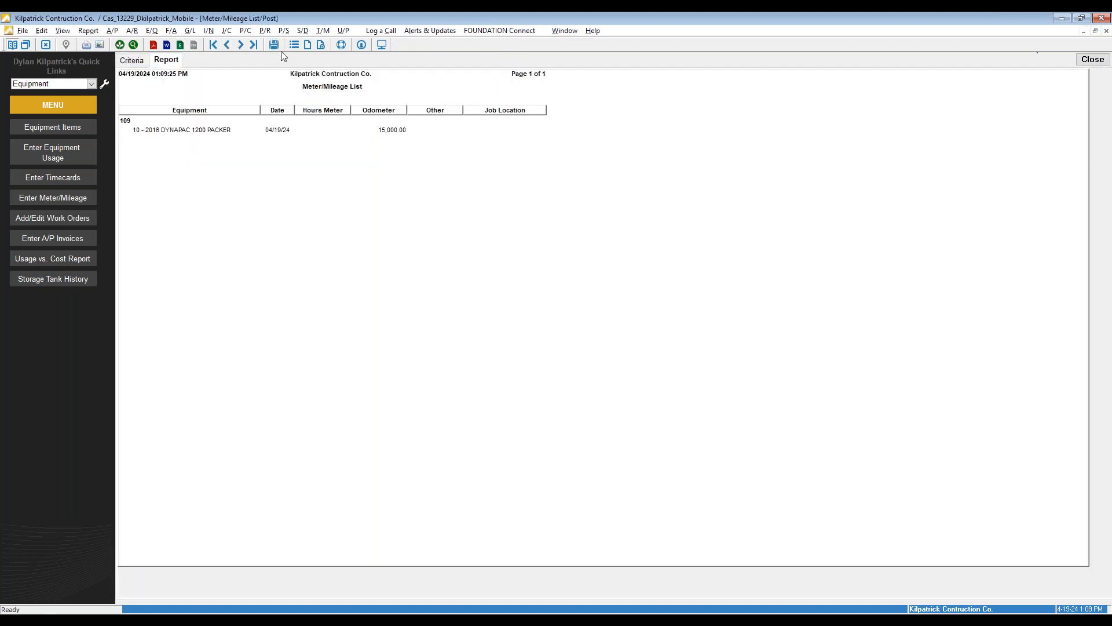
{"action": "left_click", "coordinate": [276, 48]}
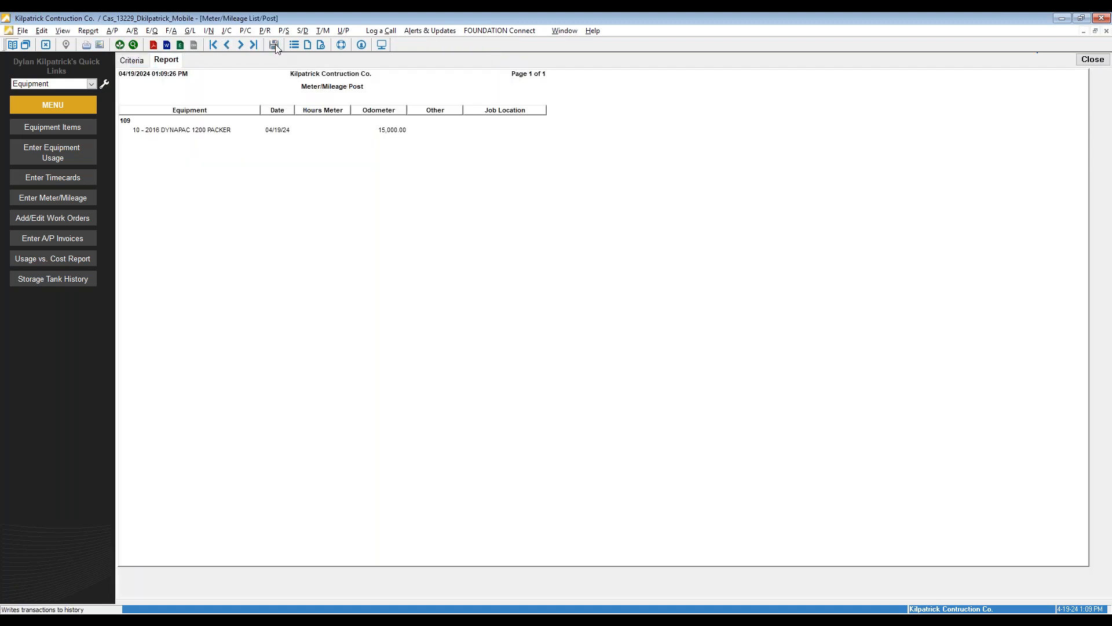
{"action": "left_click", "coordinate": [1093, 59]}
{"action": "left_click", "coordinate": [559, 323]}
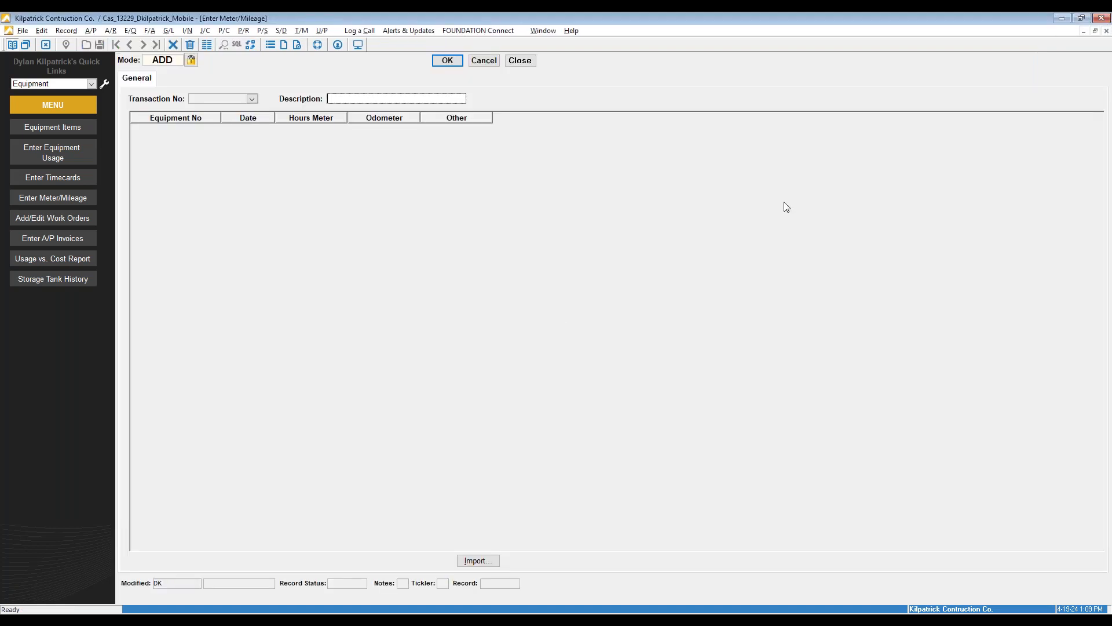
Run the Eligible for Service list, which returns no records, then close it
{"action": "left_click", "coordinate": [519, 60]}
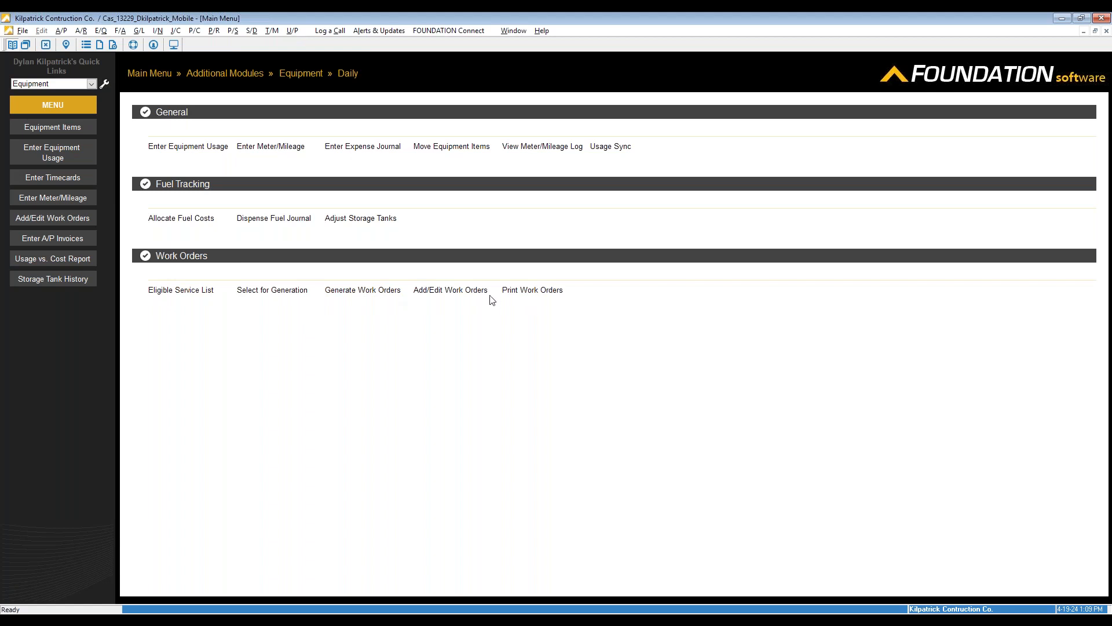
{"action": "left_click", "coordinate": [204, 298]}
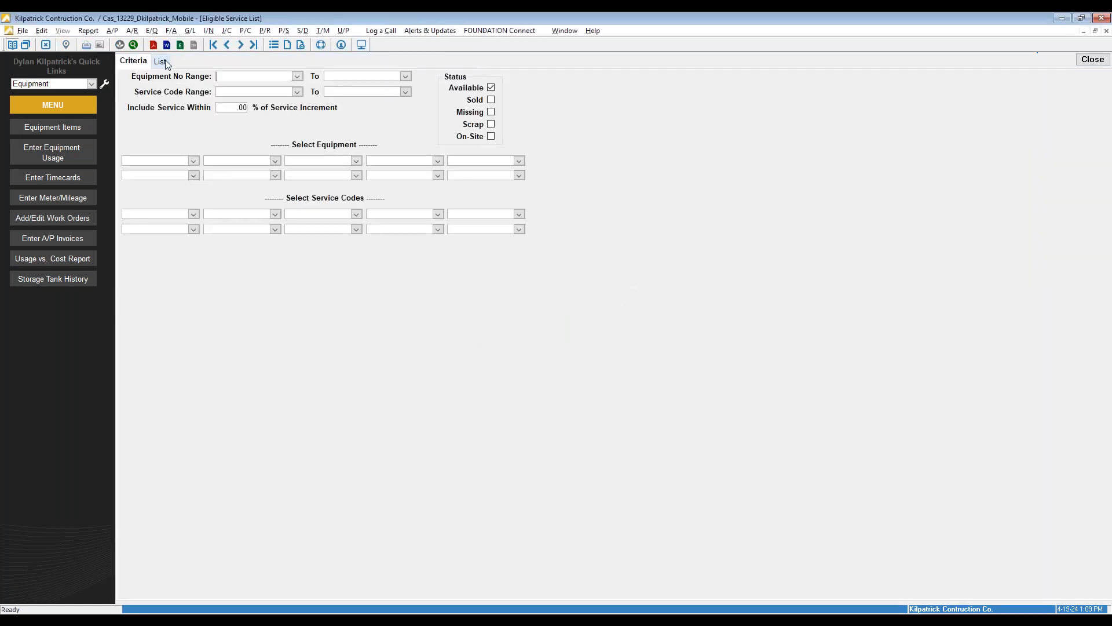
{"action": "left_click", "coordinate": [161, 62]}
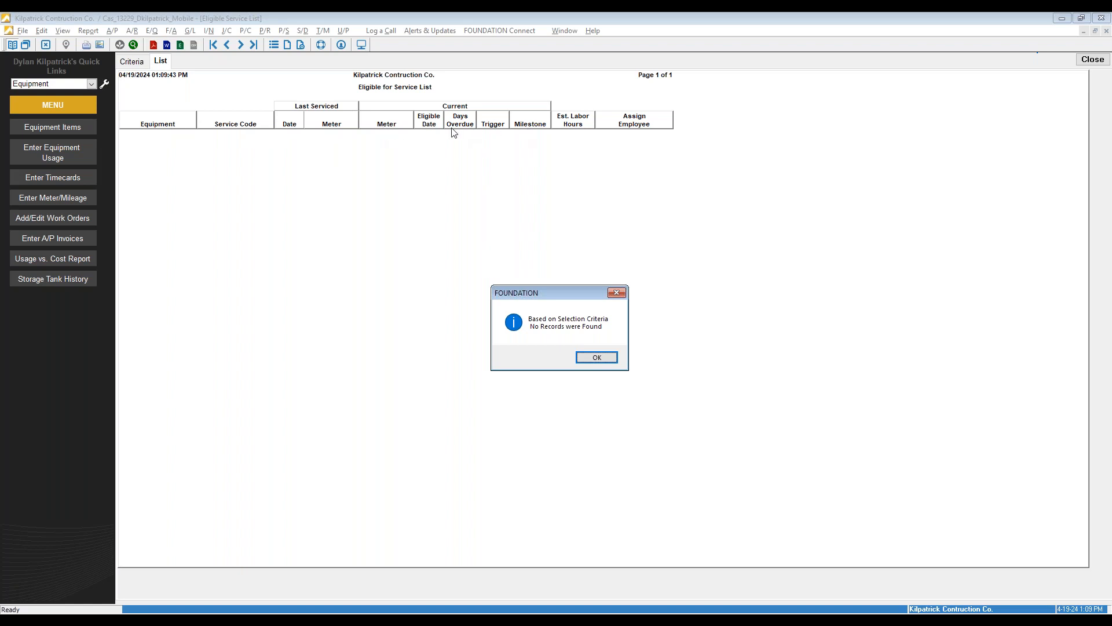
{"action": "left_click", "coordinate": [616, 292]}
{"action": "left_click", "coordinate": [1093, 59]}
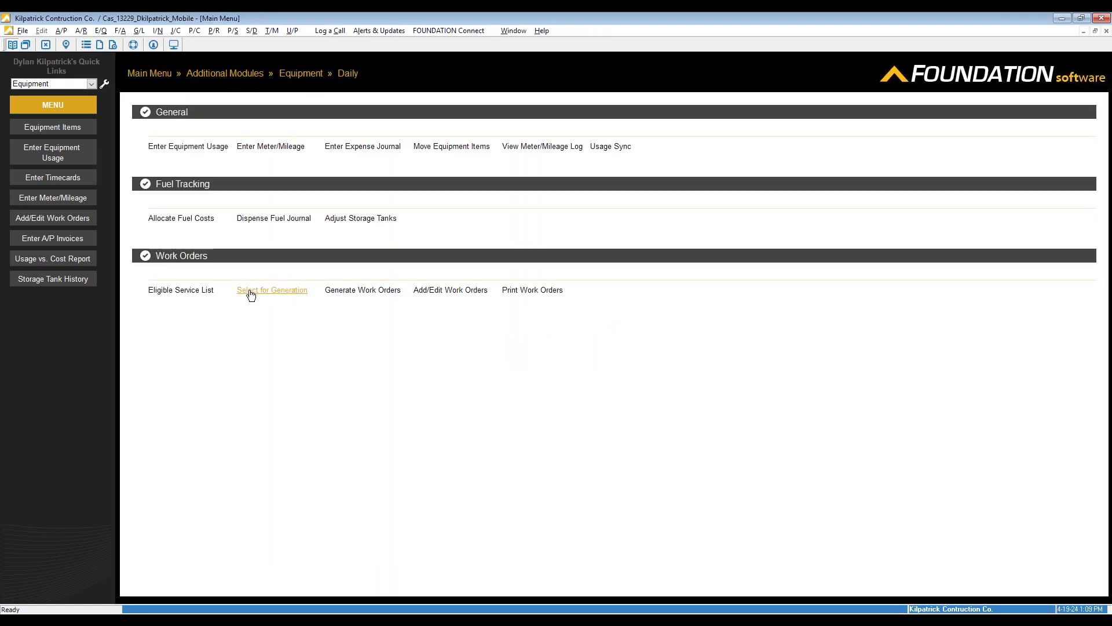
Open existing work order 106 for editing
{"action": "left_click", "coordinate": [447, 291]}
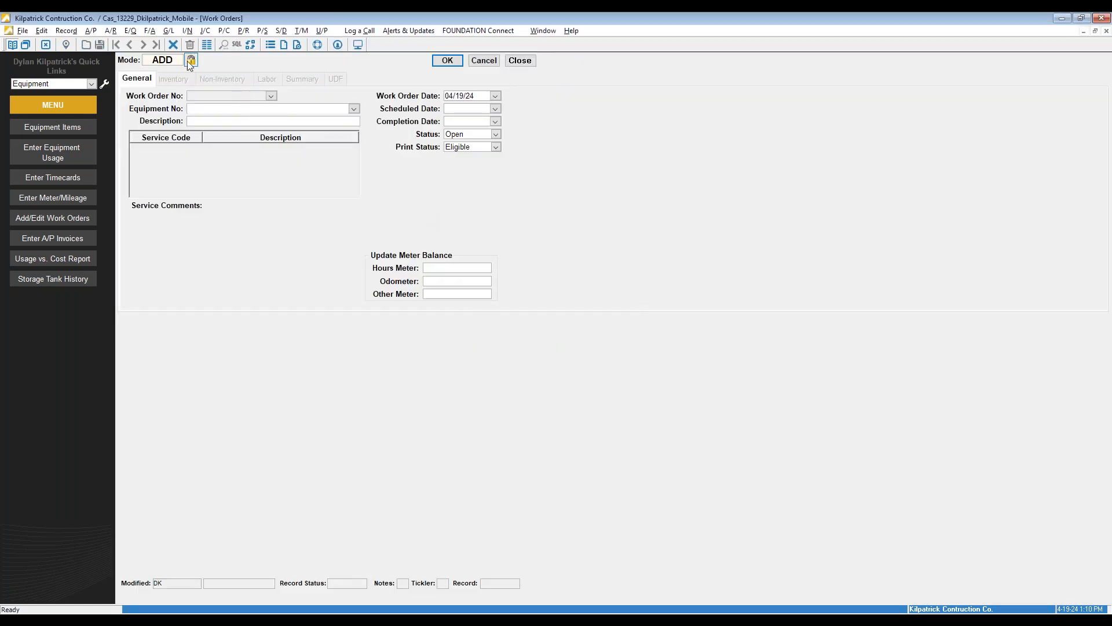
{"action": "left_click", "coordinate": [191, 60]}
{"action": "left_click", "coordinate": [271, 96]}
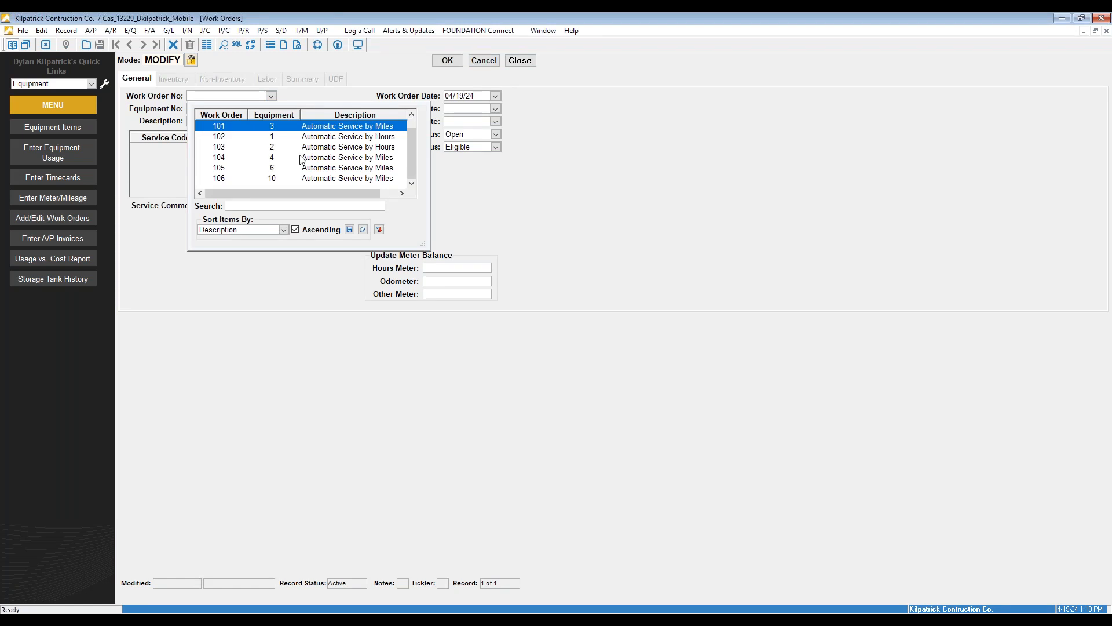
{"action": "left_click", "coordinate": [310, 181]}
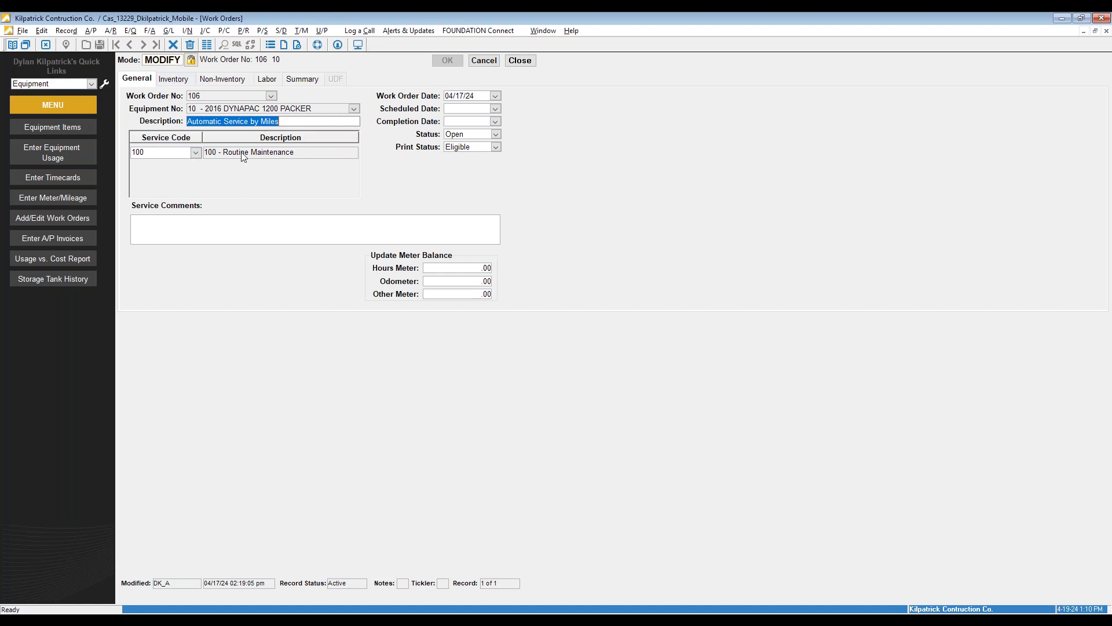
Assign an employee to labor line 1 of work order 106 with 2.00 estimated hours
{"action": "left_click", "coordinate": [186, 79]}
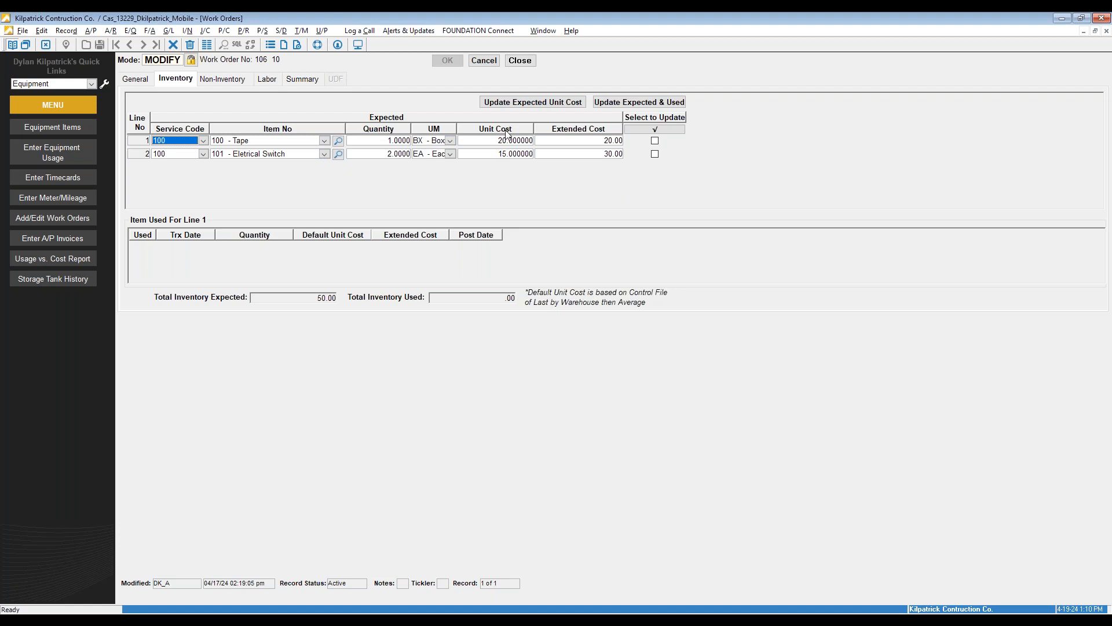
{"action": "left_click", "coordinate": [243, 81]}
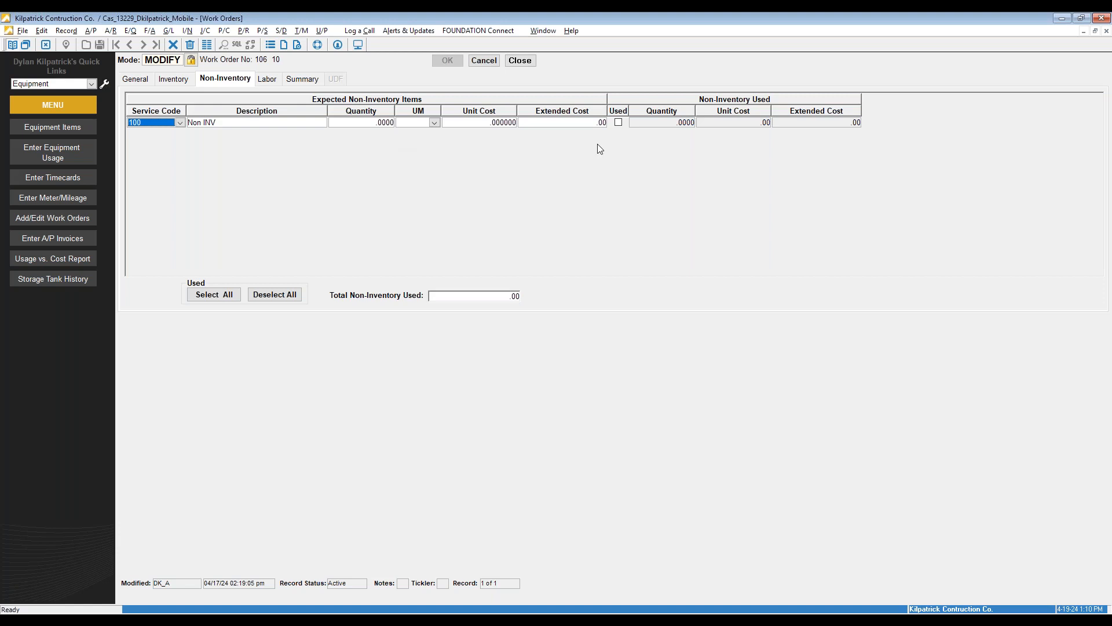
{"action": "left_click", "coordinate": [267, 80]}
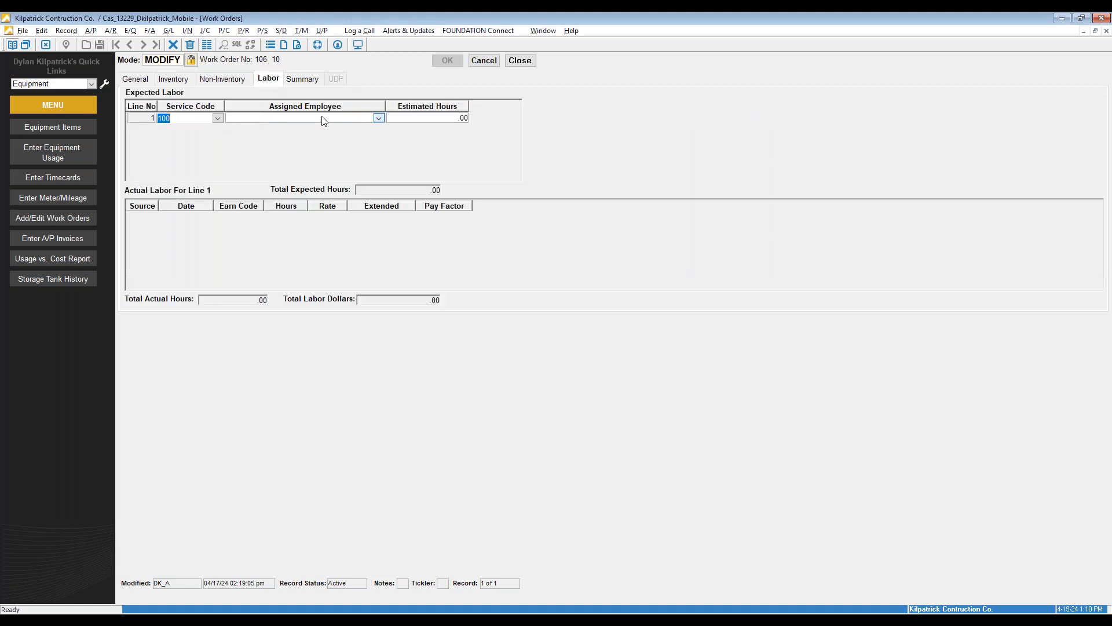
{"action": "left_click", "coordinate": [379, 119]}
{"action": "left_click", "coordinate": [383, 150]}
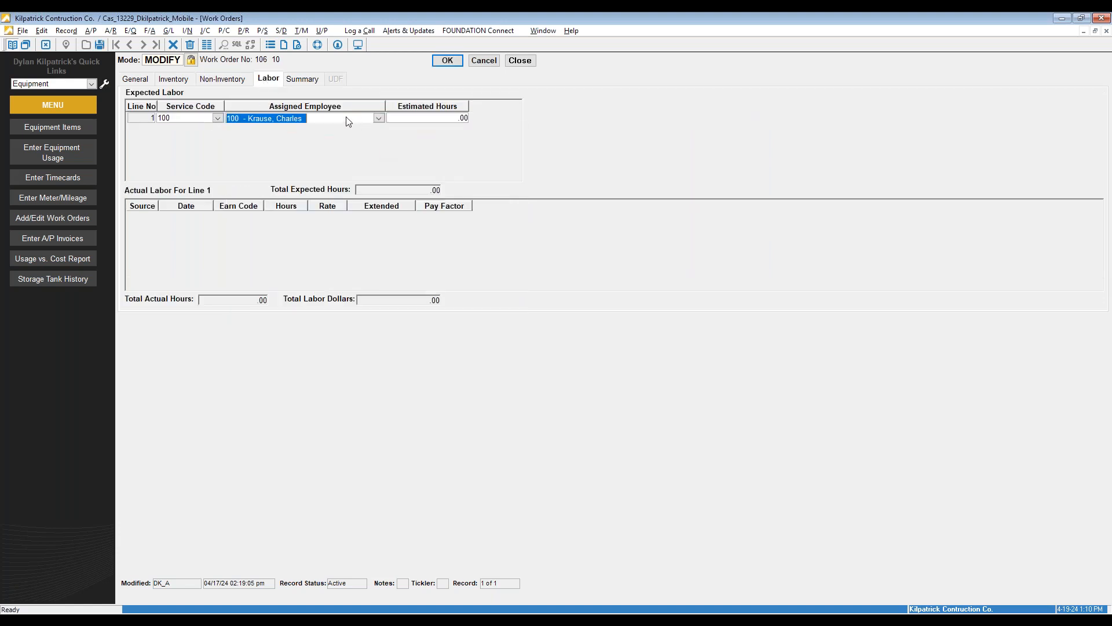
{"action": "left_click", "coordinate": [446, 124]}
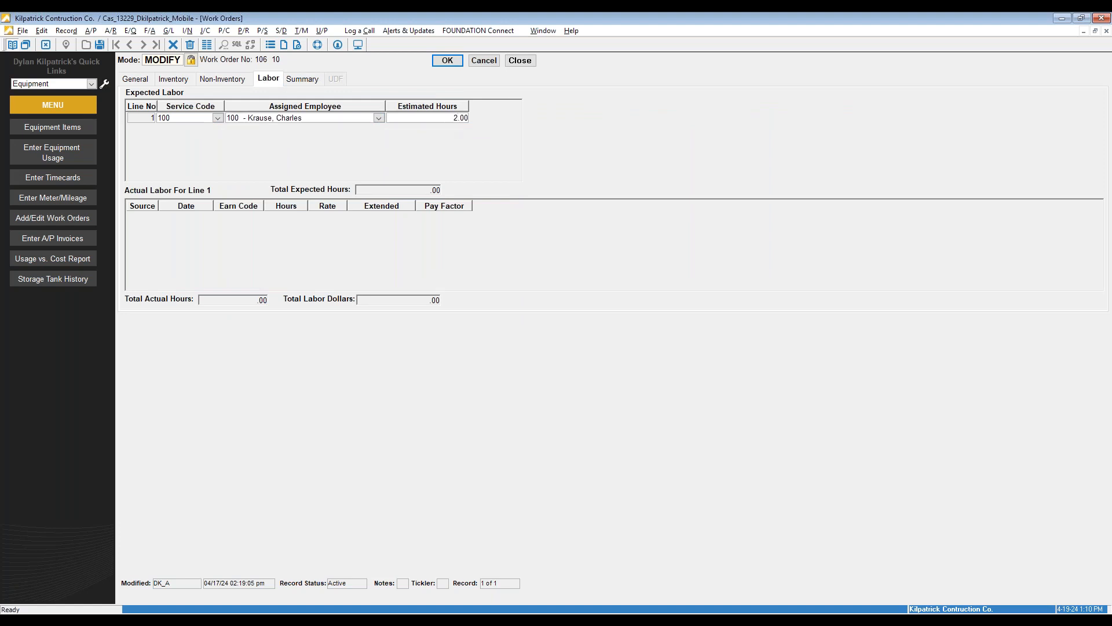
Review the expected and used cost totals, then save and close work order 106
{"action": "left_click", "coordinate": [306, 81]}
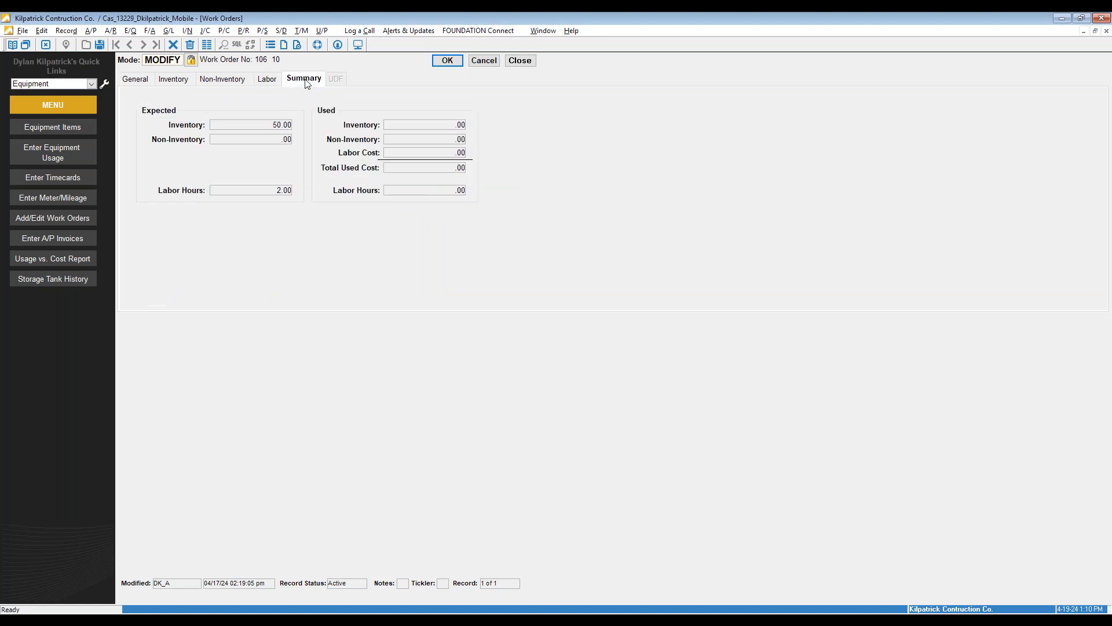
{"action": "left_click", "coordinate": [143, 81]}
{"action": "left_click", "coordinate": [448, 60]}
{"action": "left_click", "coordinate": [519, 60]}
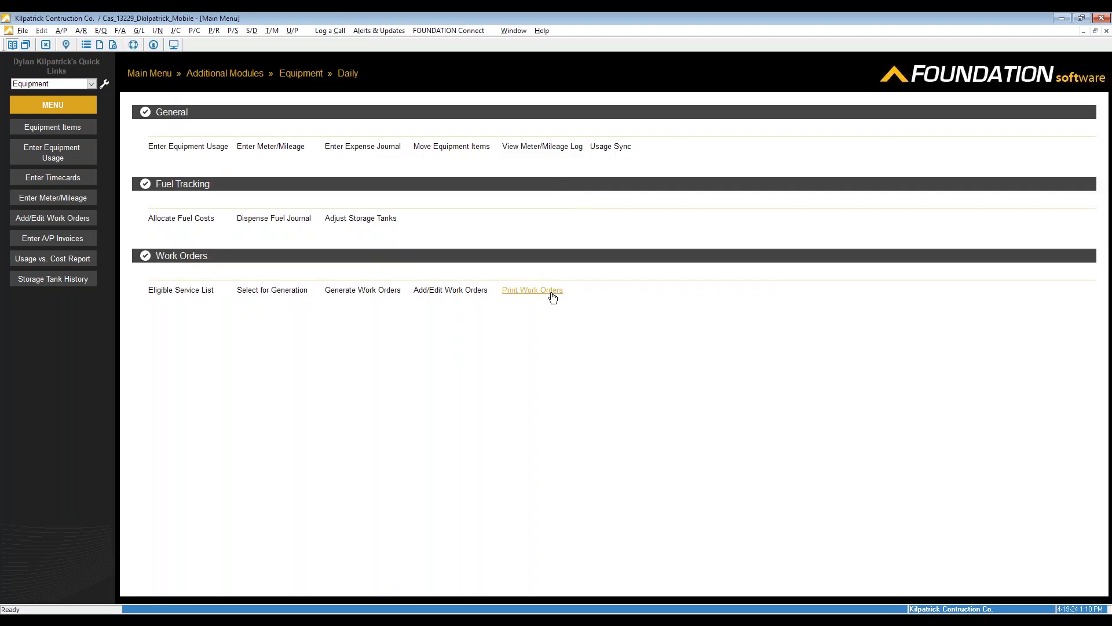
{"action": "left_click", "coordinate": [551, 294]}
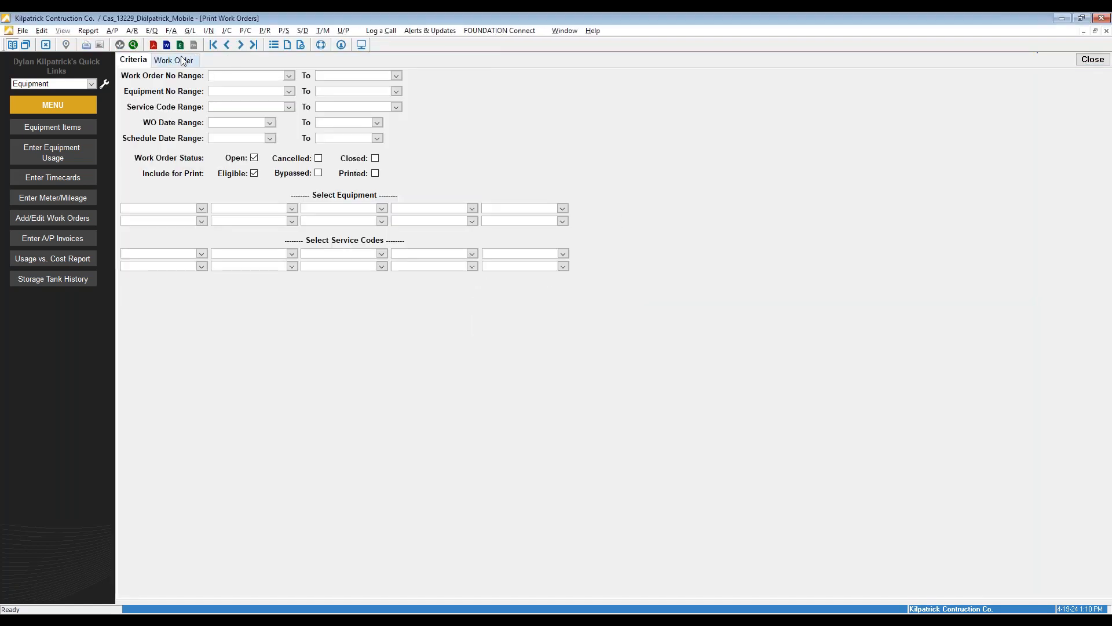
{"action": "left_click", "coordinate": [184, 61]}
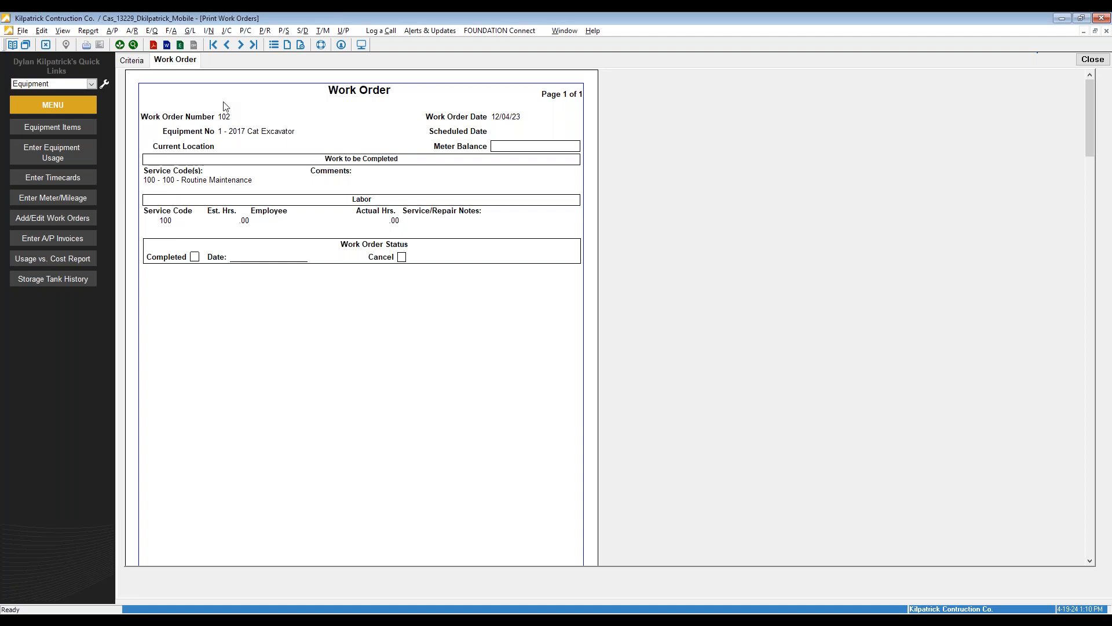
{"action": "left_click", "coordinate": [255, 47]}
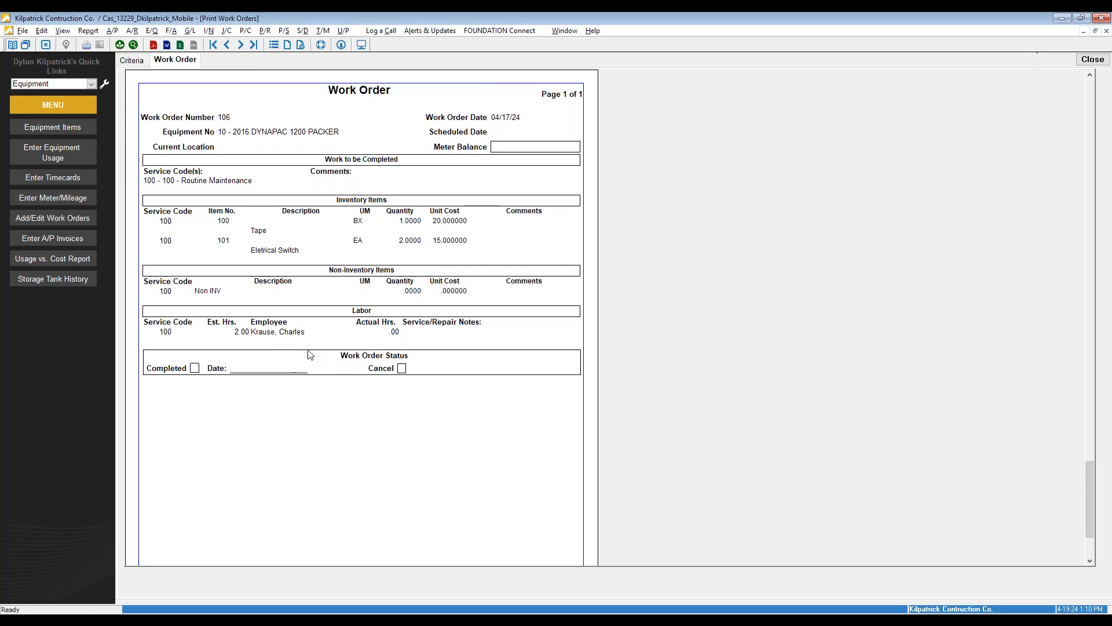
{"action": "left_click", "coordinate": [1090, 60]}
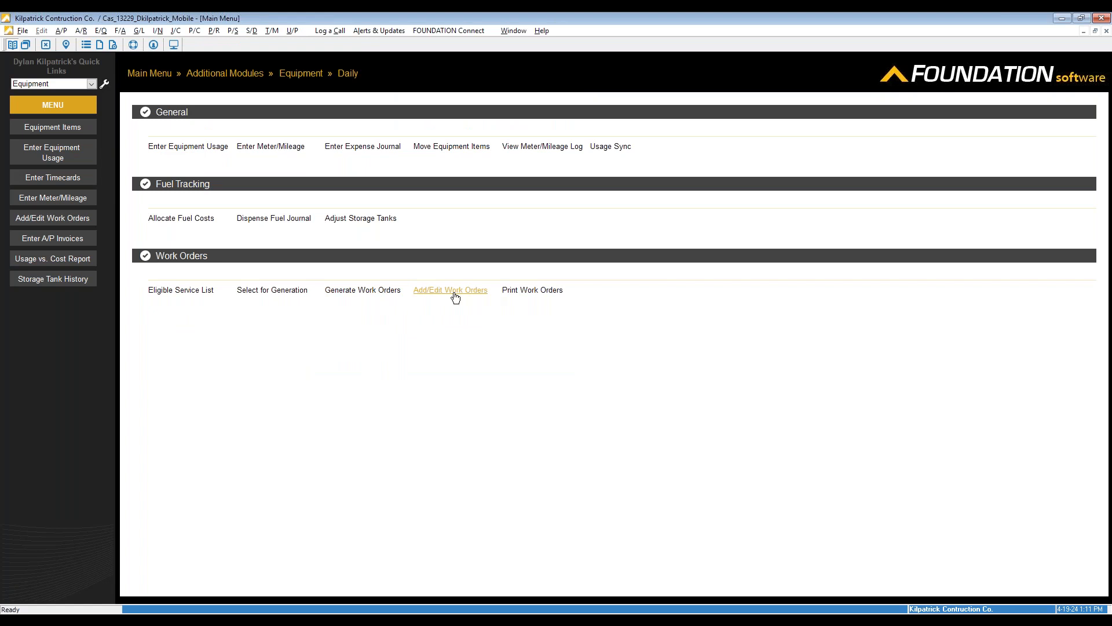
Try closing work order 106 with completion date April 19, 2024 and status Closed
{"action": "left_click", "coordinate": [451, 291]}
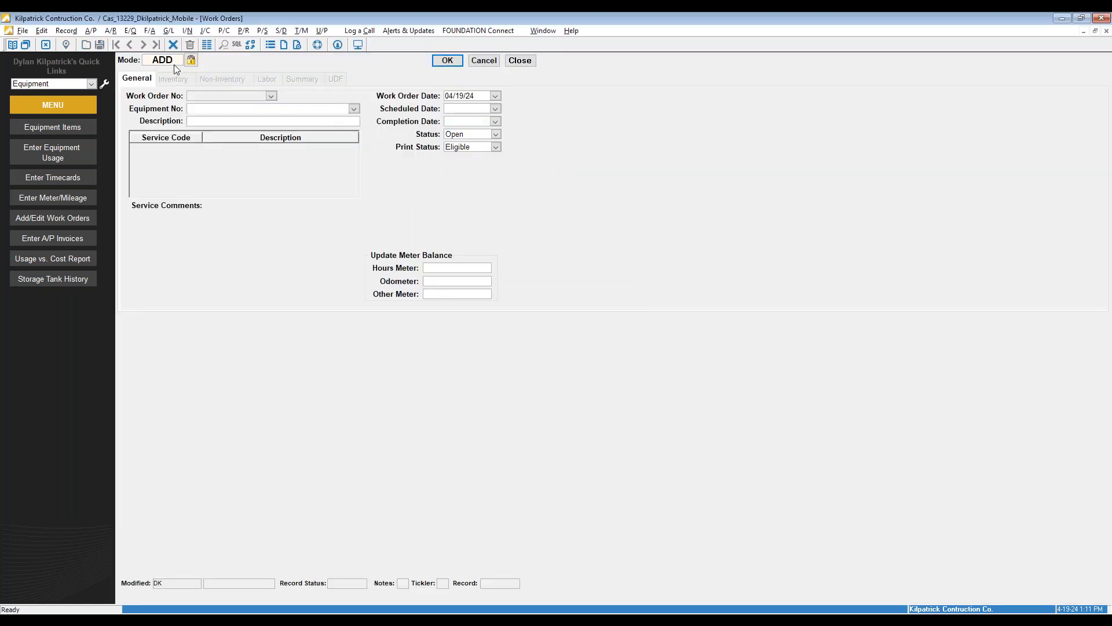
{"action": "left_click", "coordinate": [174, 63]}
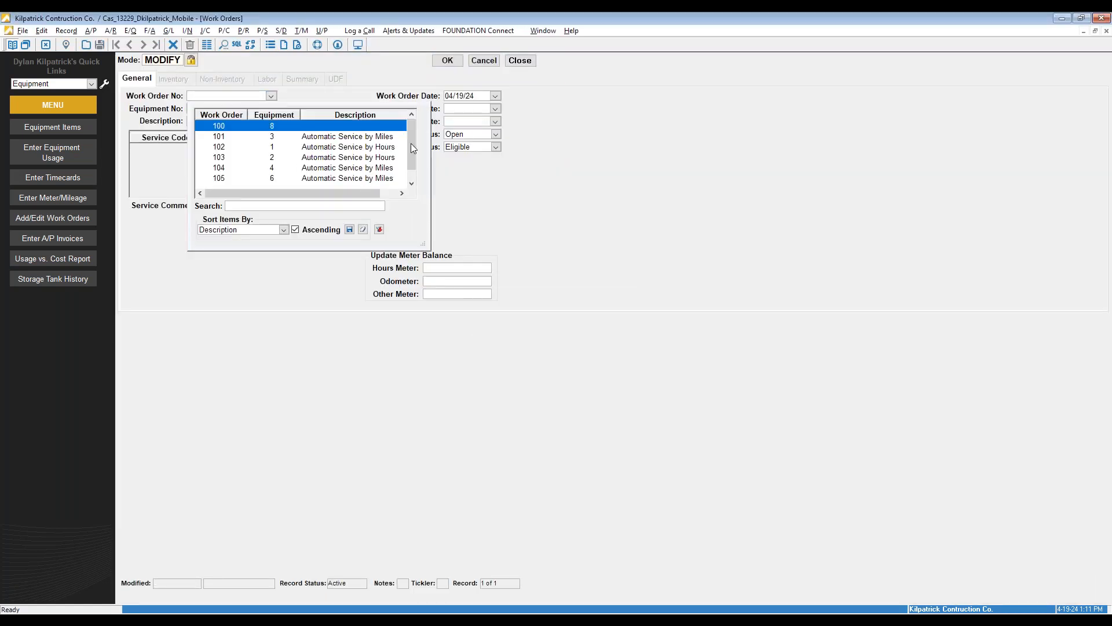
{"action": "scroll", "coordinate": [416, 155], "scroll_direction": "down", "scroll_amount": 1}
{"action": "left_click", "coordinate": [385, 178]}
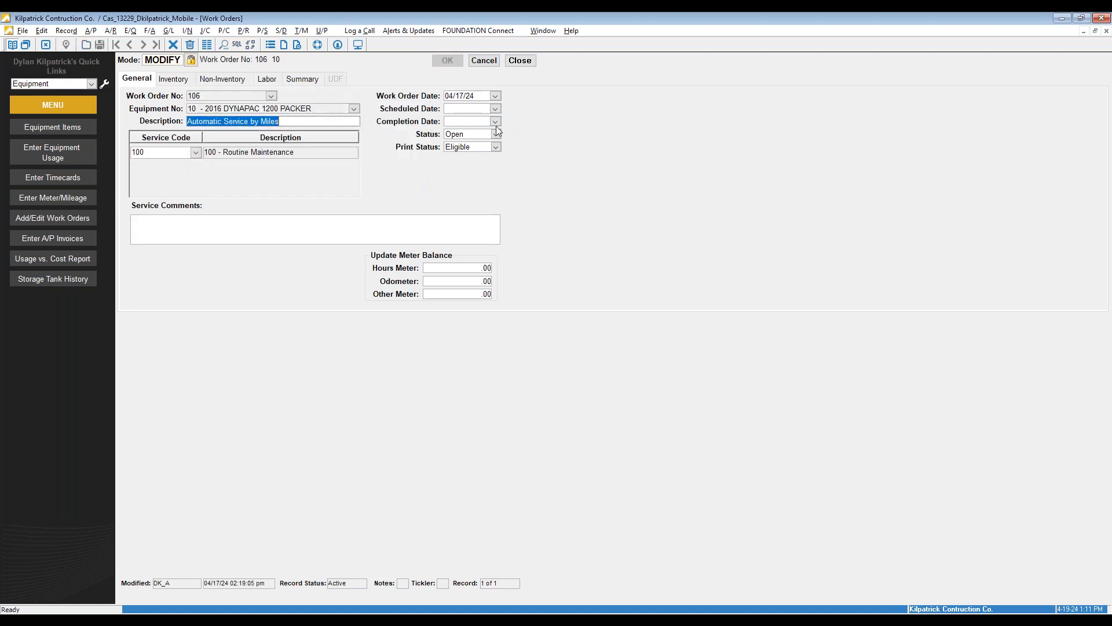
{"action": "left_click", "coordinate": [495, 122]}
{"action": "left_click", "coordinate": [542, 178]}
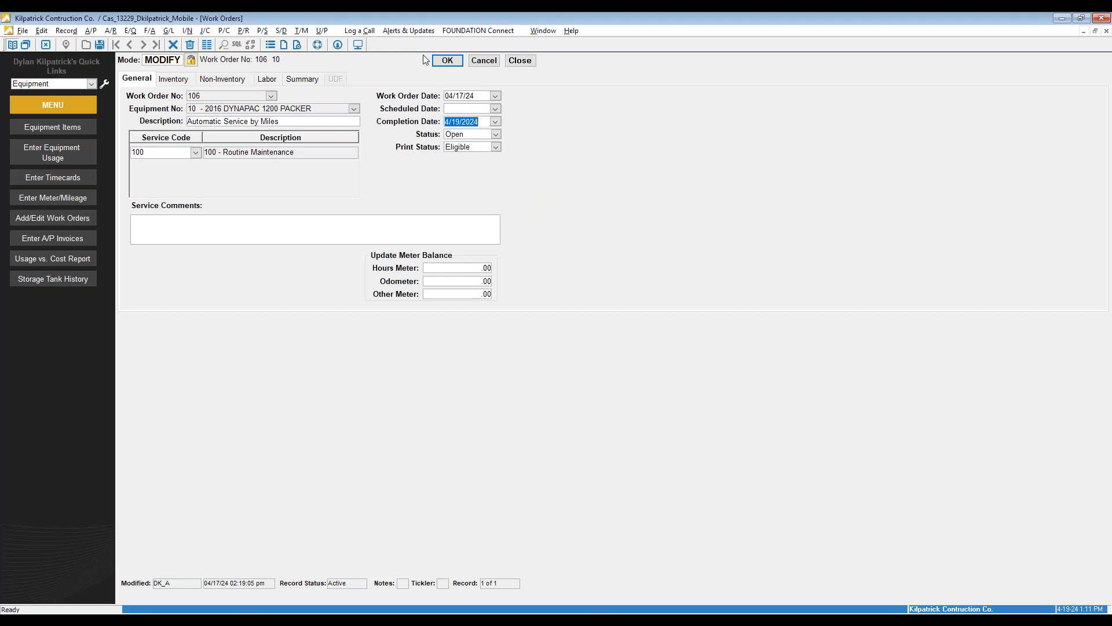
{"action": "left_click", "coordinate": [496, 134]}
{"action": "left_click", "coordinate": [471, 149]}
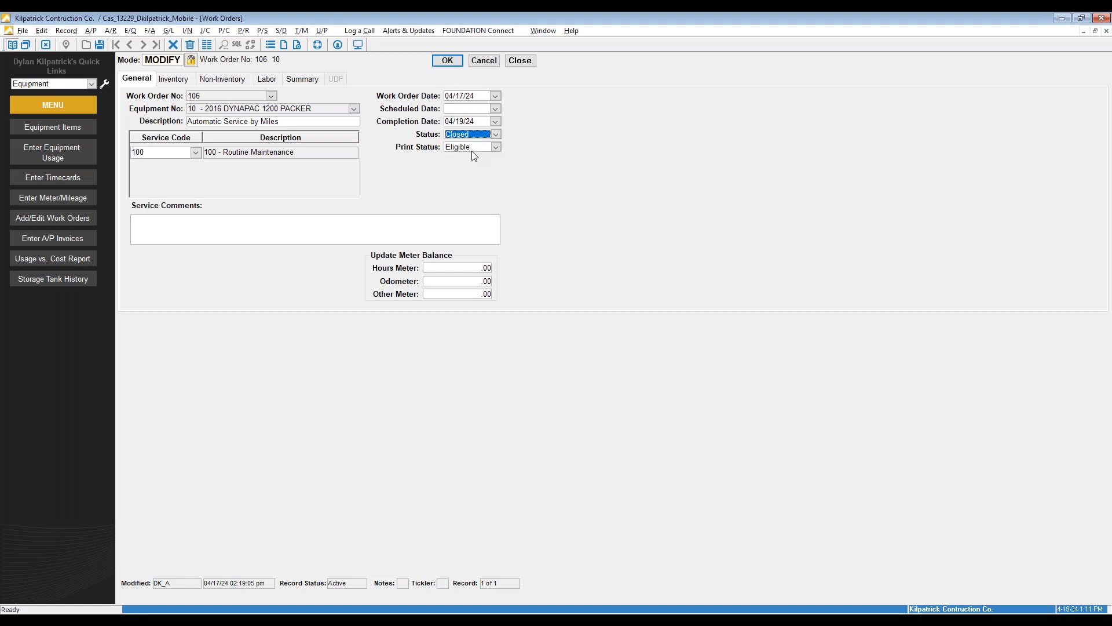
{"action": "left_click", "coordinate": [437, 64]}
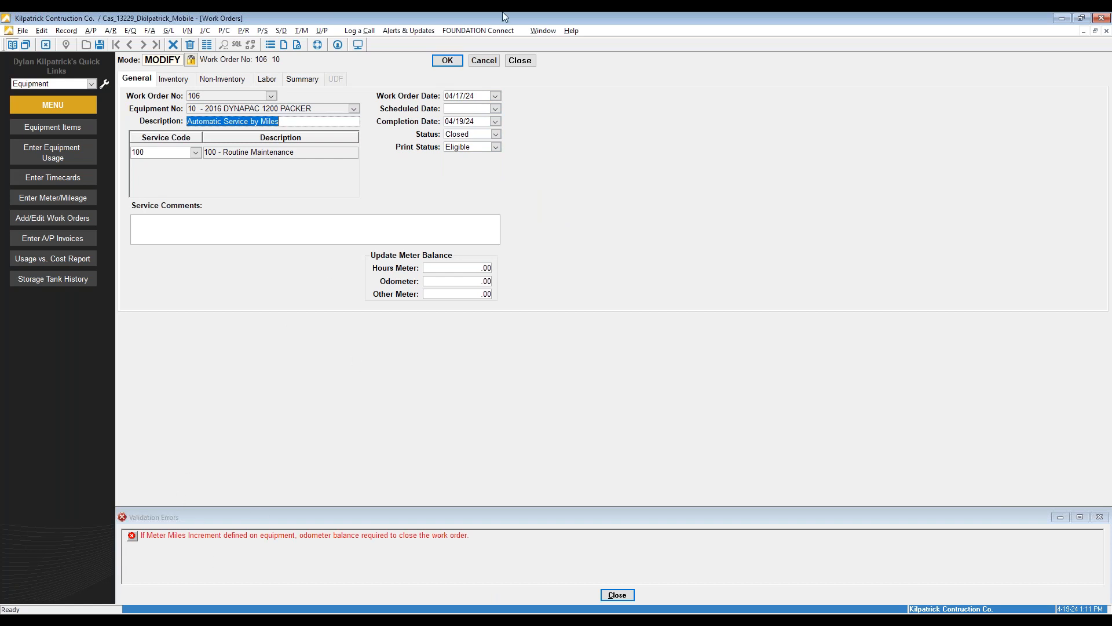
Discard the rejected work order changes and go to the Accounts Payable Daily menu
{"action": "left_click", "coordinate": [484, 61]}
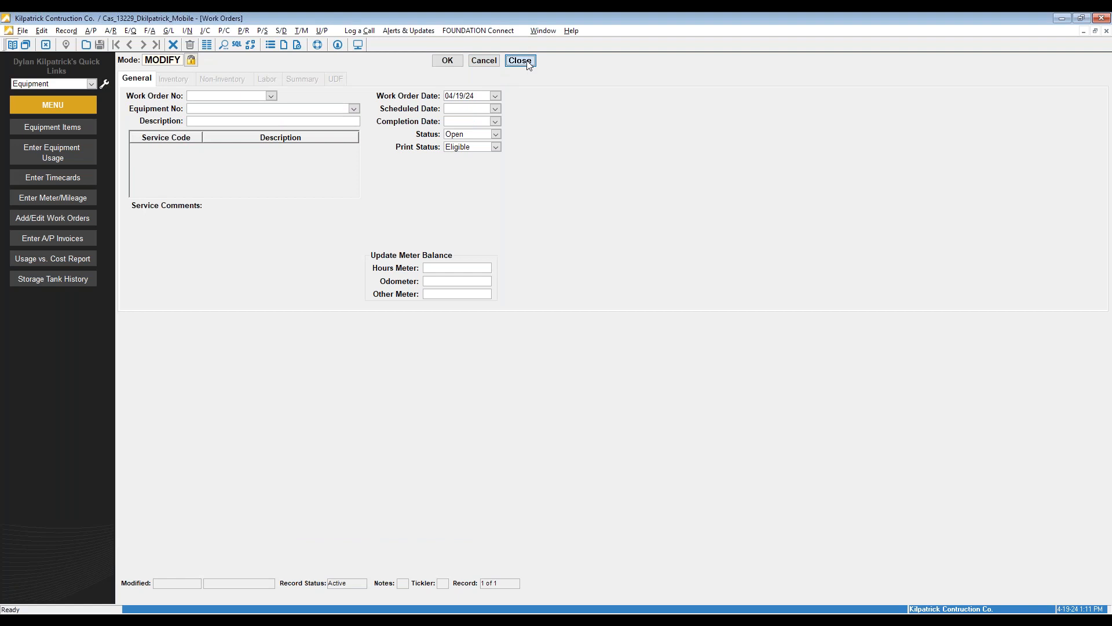
{"action": "left_click", "coordinate": [520, 61]}
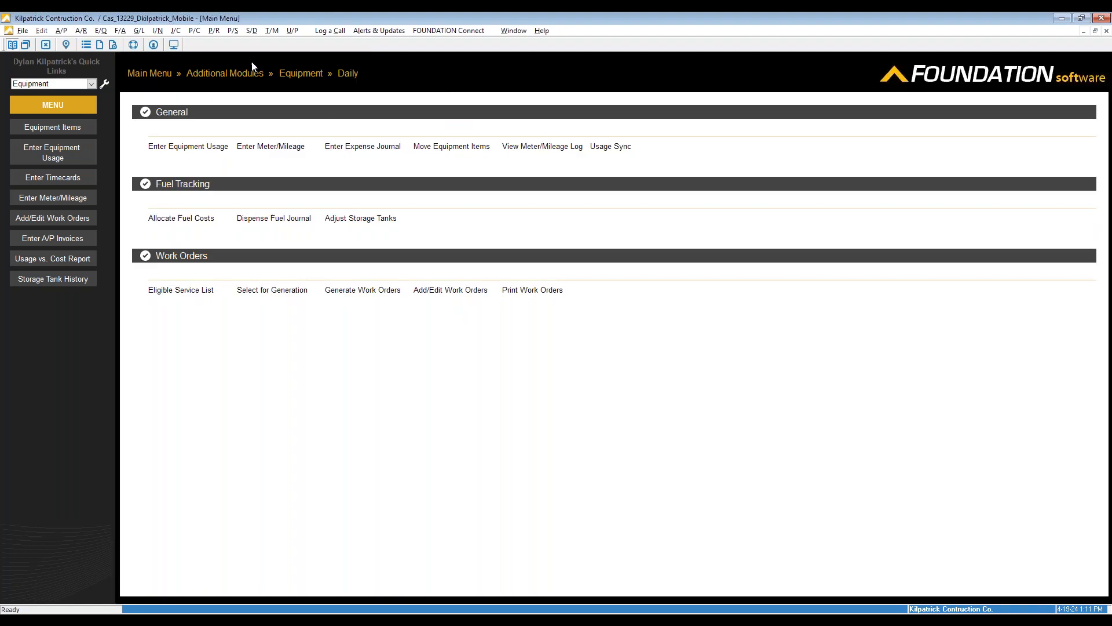
{"action": "left_click", "coordinate": [149, 73]}
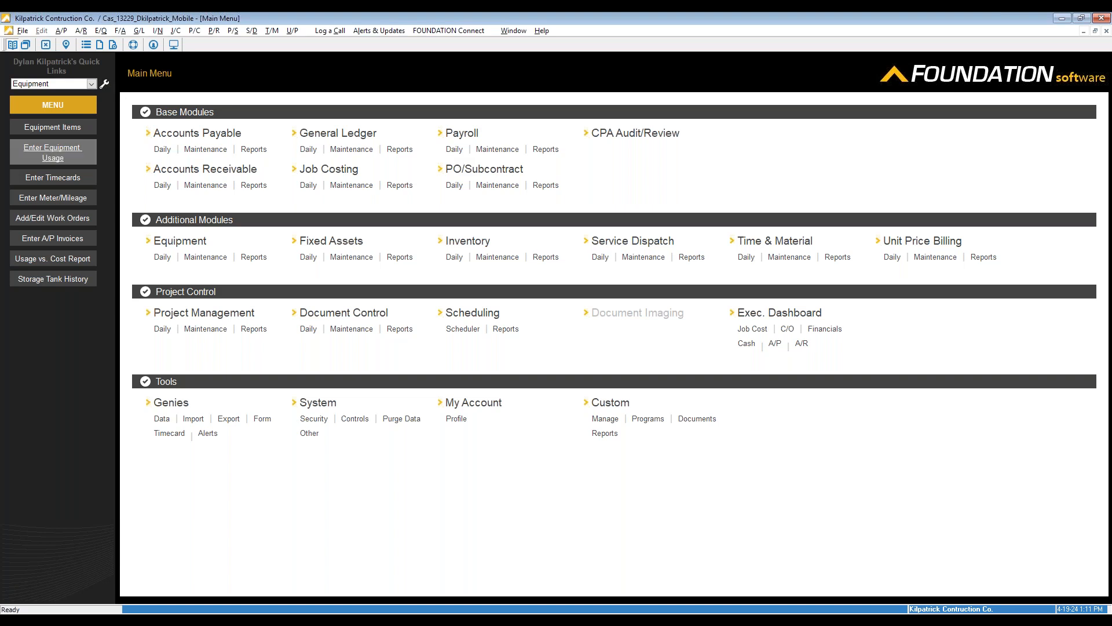
{"action": "left_click", "coordinate": [163, 150]}
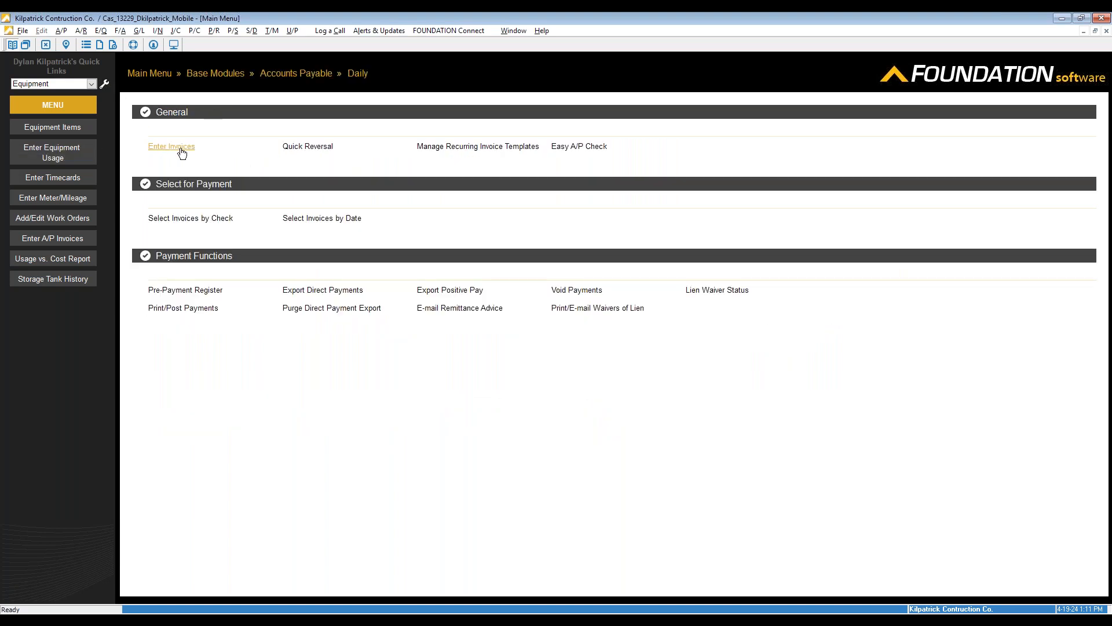
Start a new A/P invoice for vendor Mars Electic Co and job 7000 EQ Service/Repair
{"action": "left_click", "coordinate": [183, 151]}
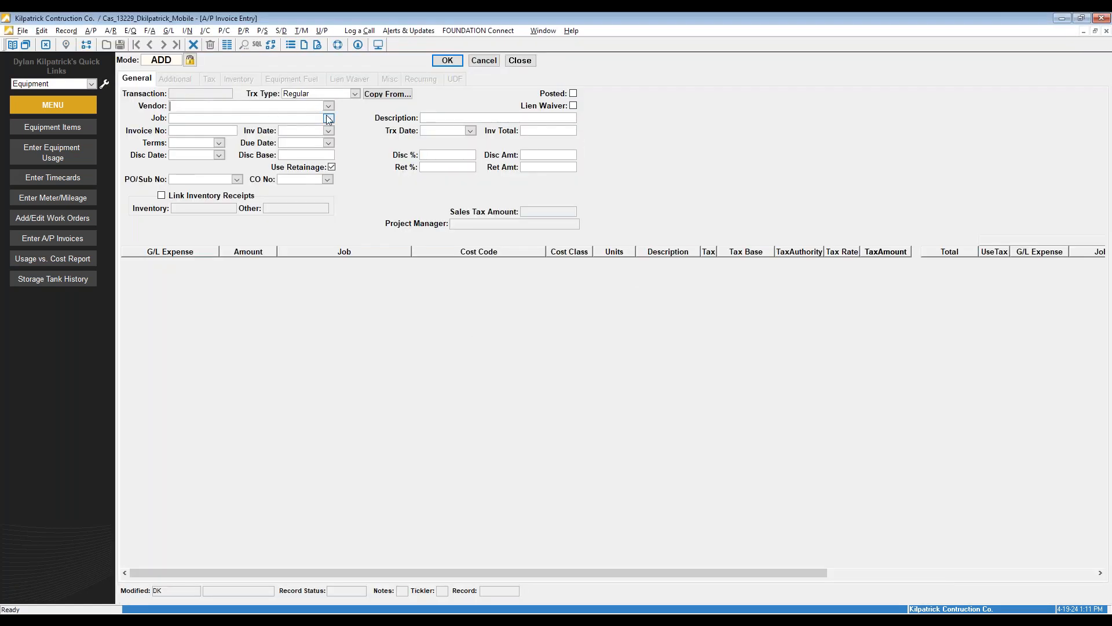
{"action": "left_click", "coordinate": [328, 105]}
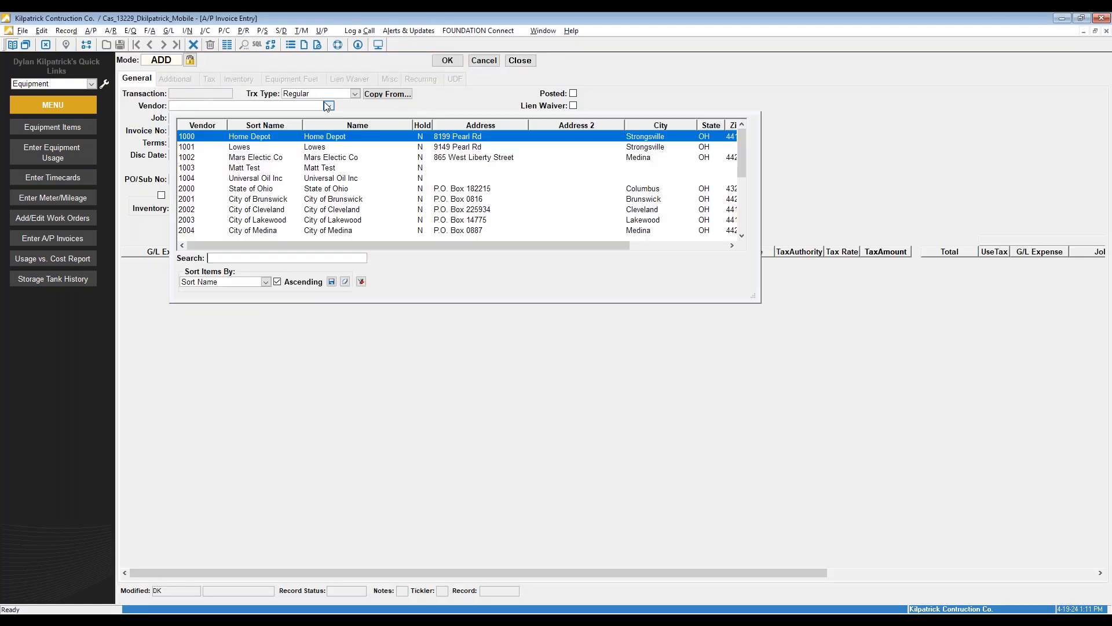
{"action": "left_click", "coordinate": [285, 141]}
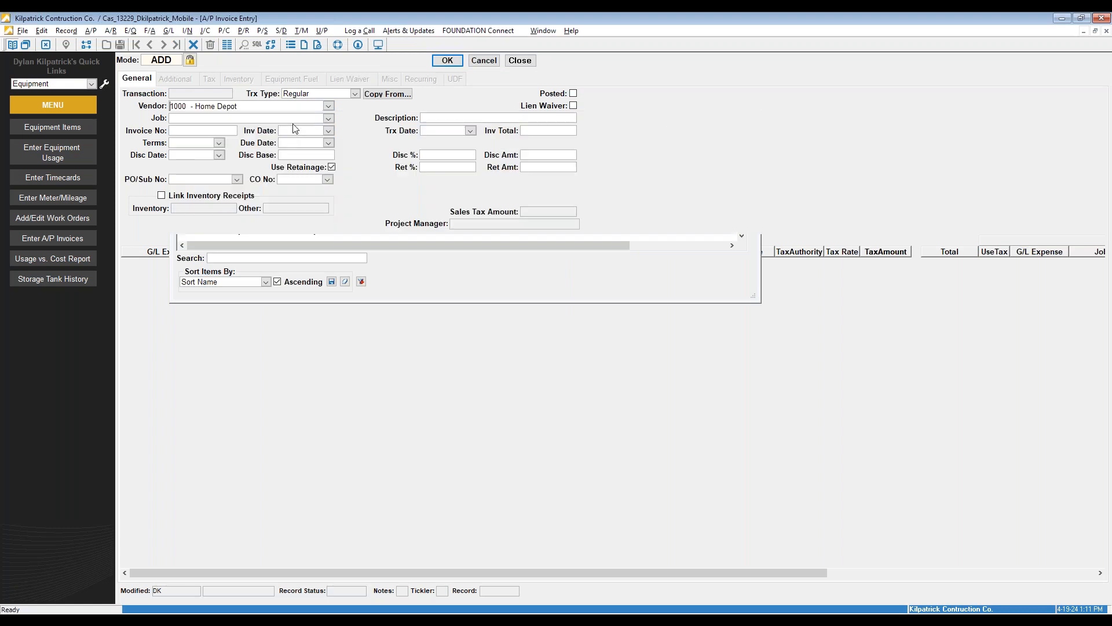
{"action": "left_click", "coordinate": [331, 105]}
{"action": "left_click", "coordinate": [277, 158]}
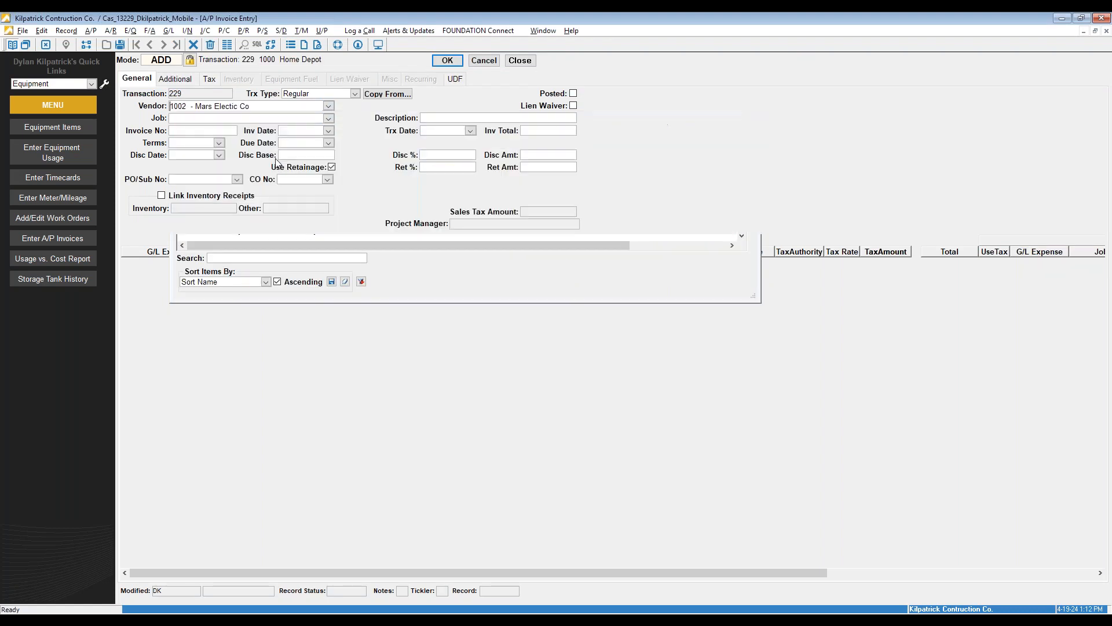
{"action": "left_click", "coordinate": [328, 118]}
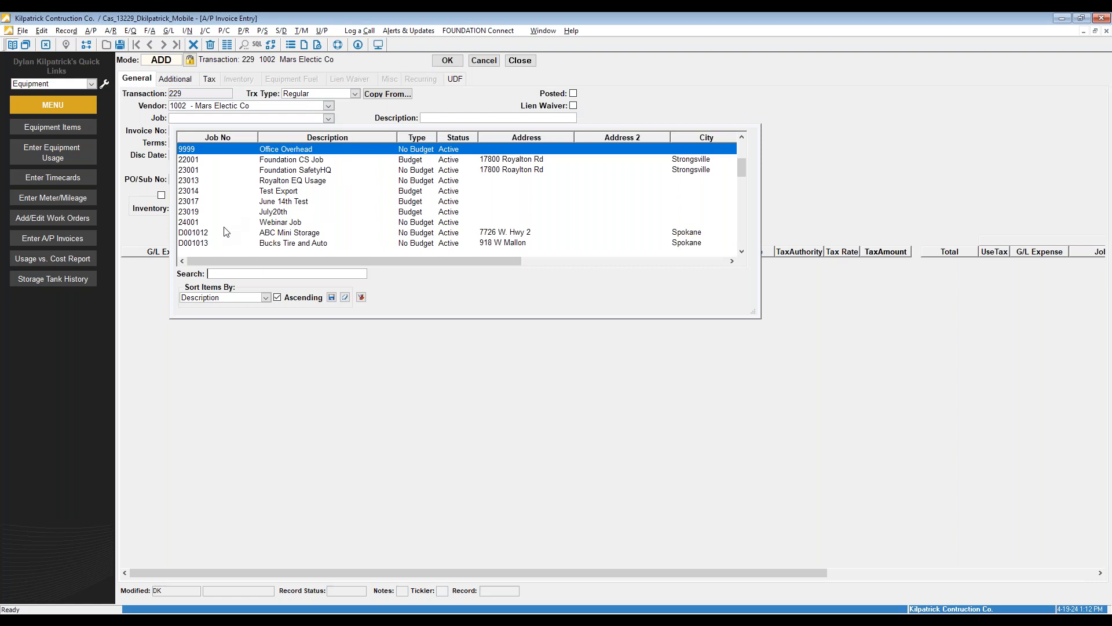
{"action": "scroll", "coordinate": [234, 232], "scroll_direction": "down", "scroll_amount": 1}
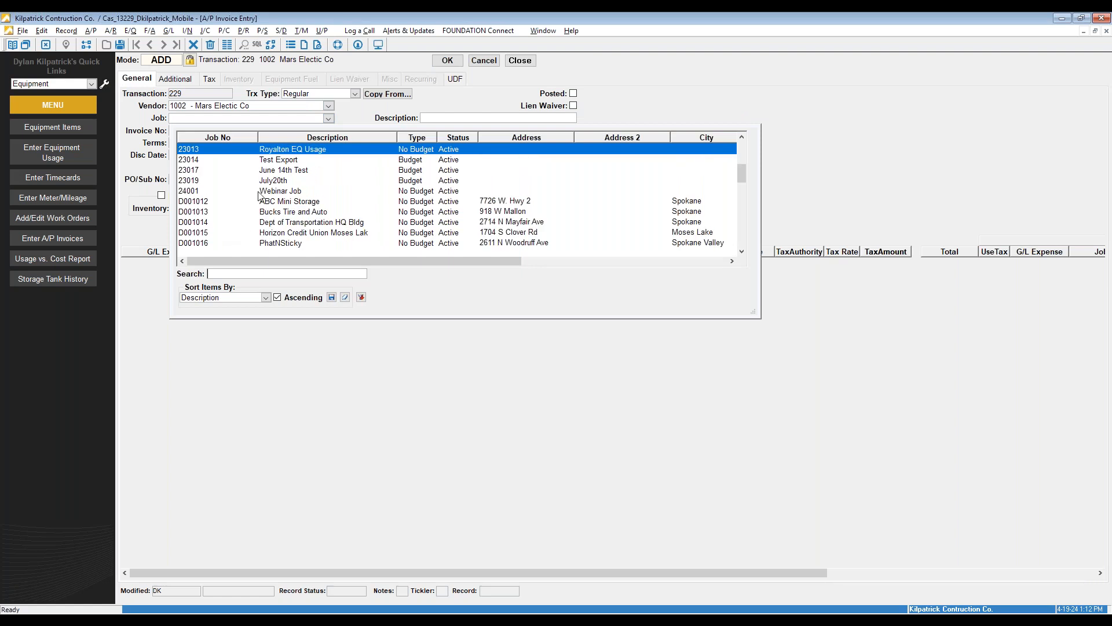
{"action": "scroll", "coordinate": [259, 195], "scroll_direction": "up", "scroll_amount": 2}
{"action": "scroll", "coordinate": [259, 195], "scroll_direction": "up", "scroll_amount": 2}
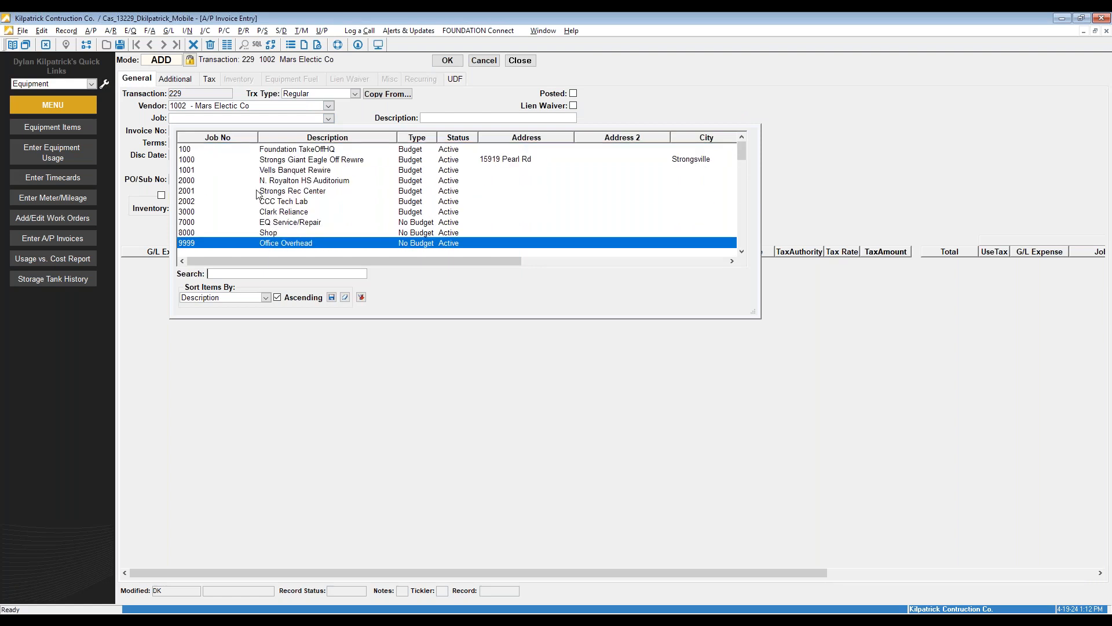
{"action": "left_click", "coordinate": [293, 228]}
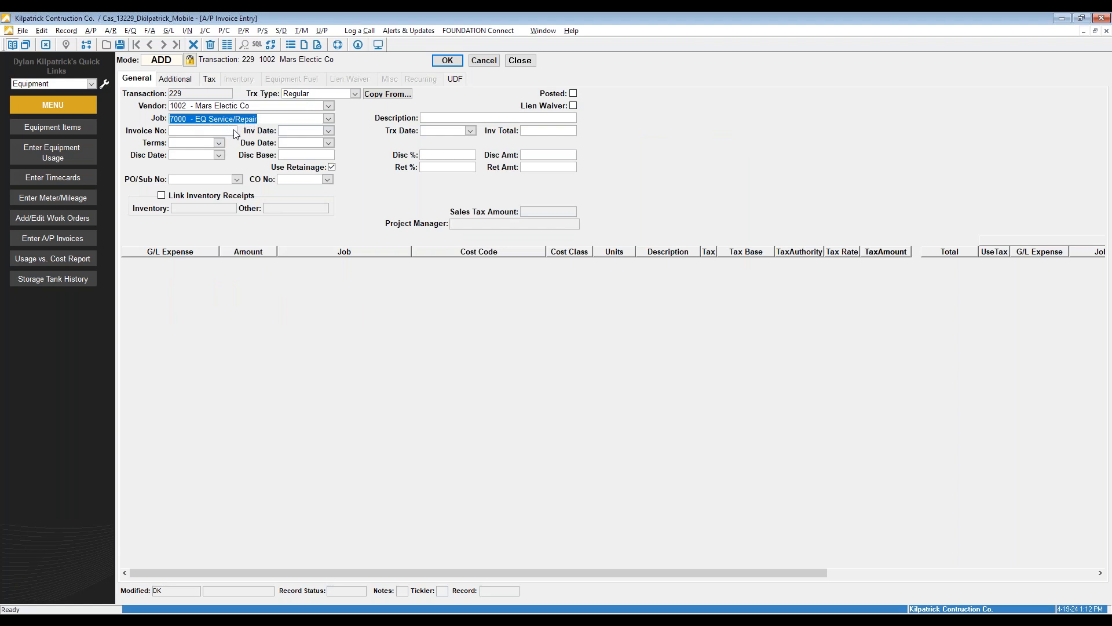
Enter invoice number 76543, invoice and transaction dates 04/19/24, and total 10,000.00
{"action": "left_click", "coordinate": [218, 132]}
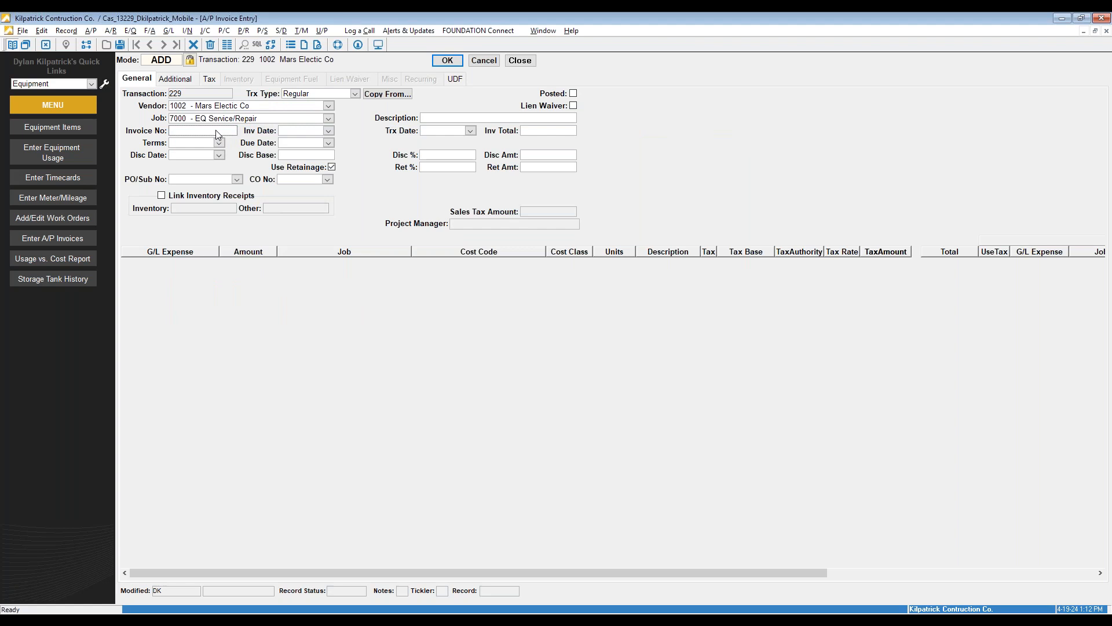
{"action": "type", "text": "76543"}
{"action": "left_click", "coordinate": [328, 131]}
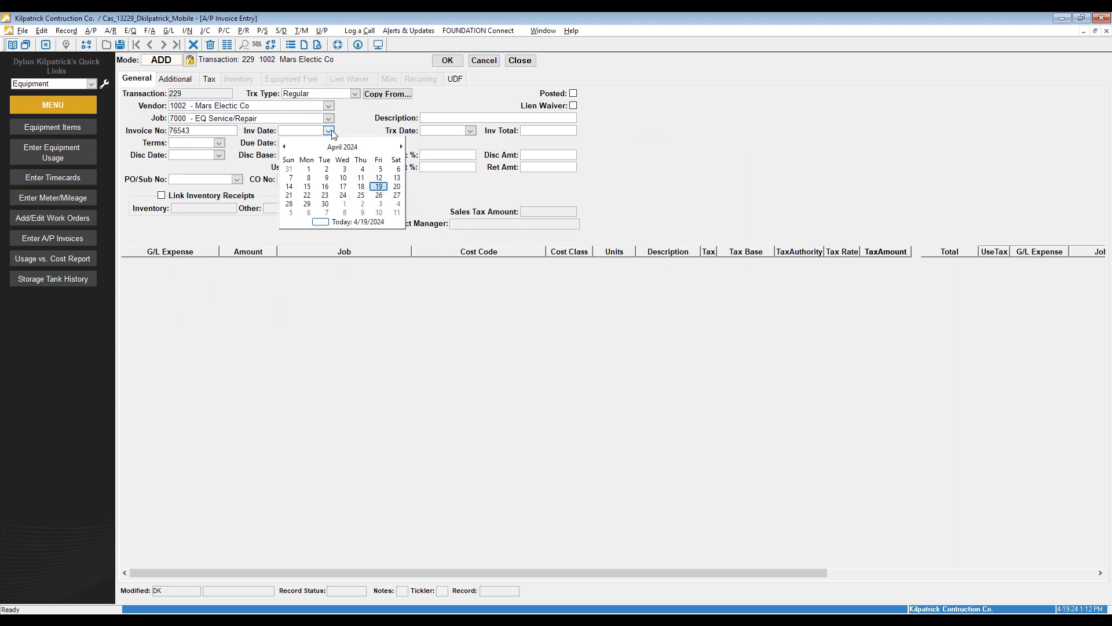
{"action": "left_click", "coordinate": [380, 184]}
{"action": "left_click", "coordinate": [471, 131]}
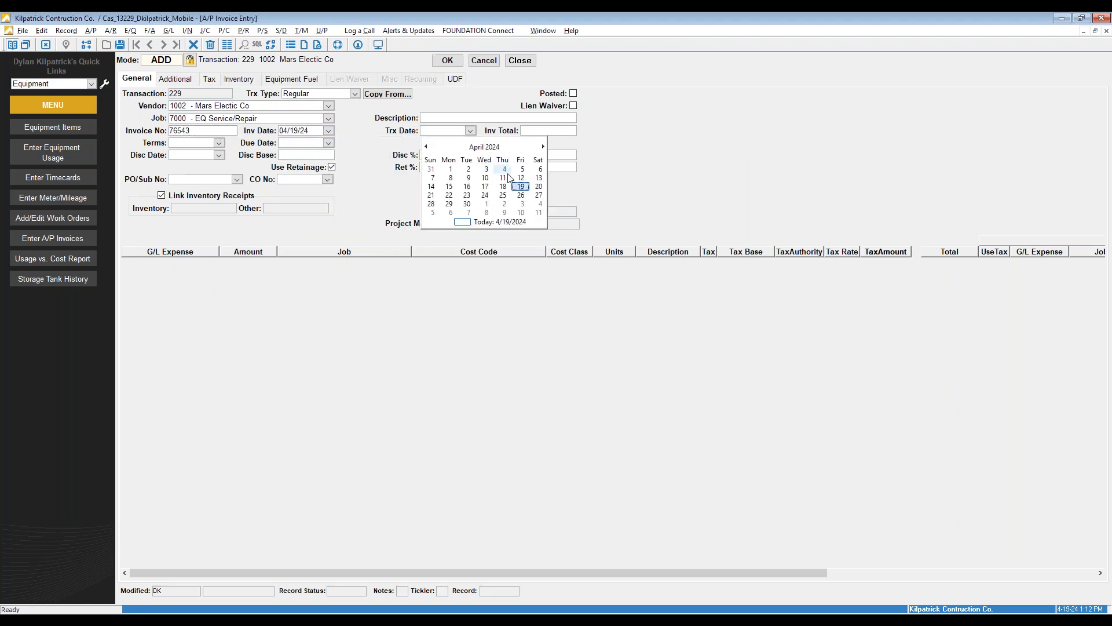
{"action": "left_click", "coordinate": [523, 184]}
{"action": "left_click", "coordinate": [548, 131]}
{"action": "type", "text": "10,000"}
{"action": "right_click", "coordinate": [473, 280]}
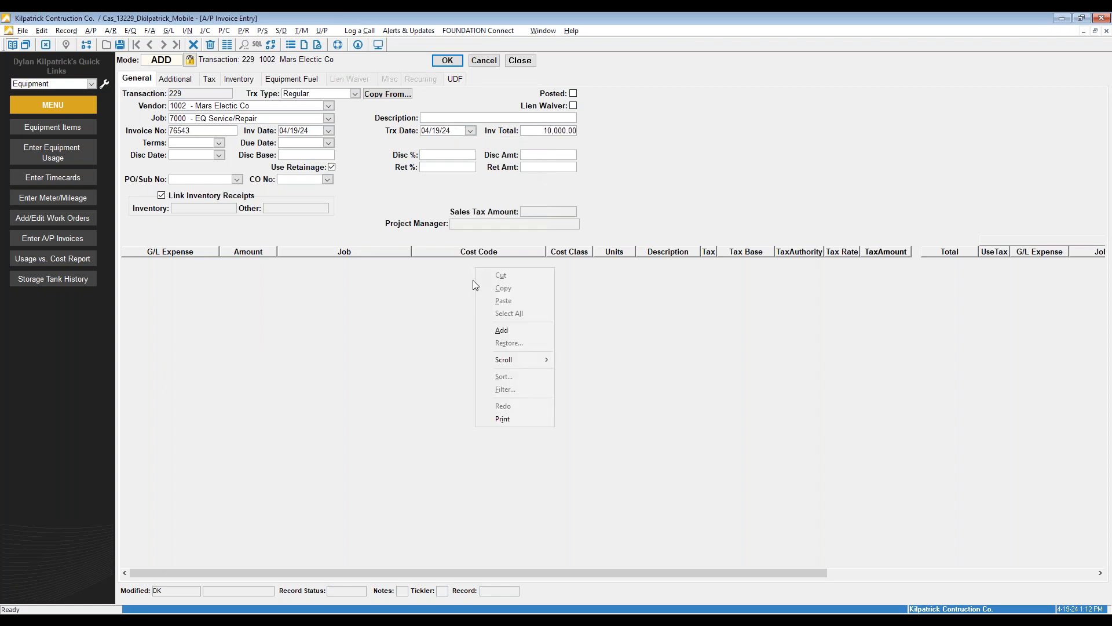
Add an invoice line of 10,000.00 charged to G/L account 6308 Indirect EQ
{"action": "left_click", "coordinate": [518, 321]}
{"action": "left_click", "coordinate": [212, 263]}
{"action": "scroll", "coordinate": [226, 347], "scroll_direction": "down", "scroll_amount": 6}
{"action": "scroll", "coordinate": [219, 357], "scroll_direction": "down", "scroll_amount": 2}
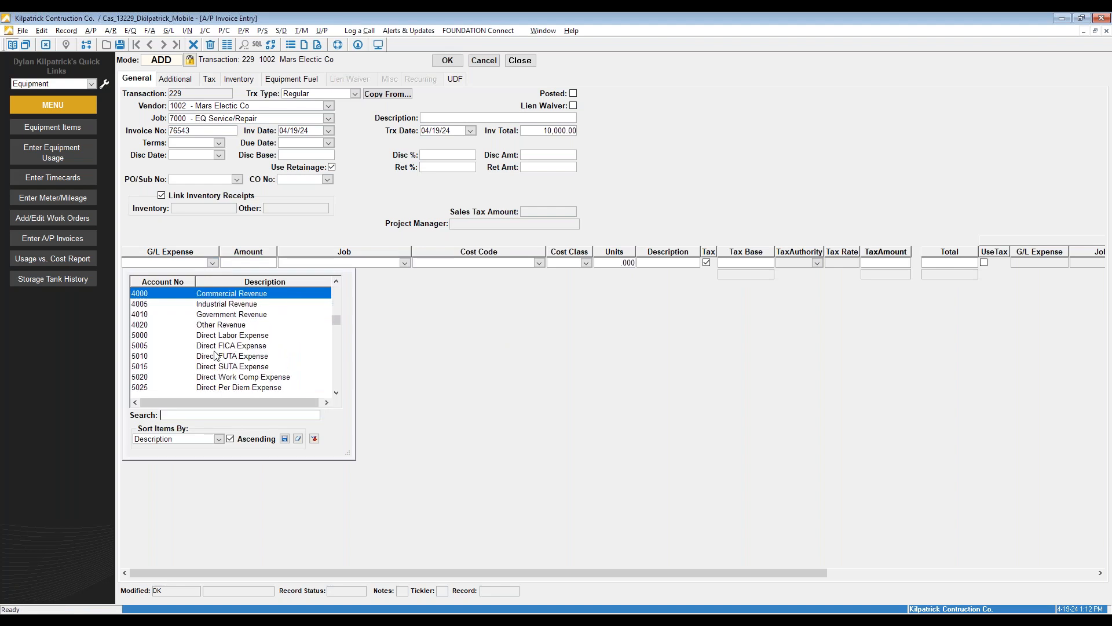
{"action": "scroll", "coordinate": [212, 350], "scroll_direction": "down", "scroll_amount": 3}
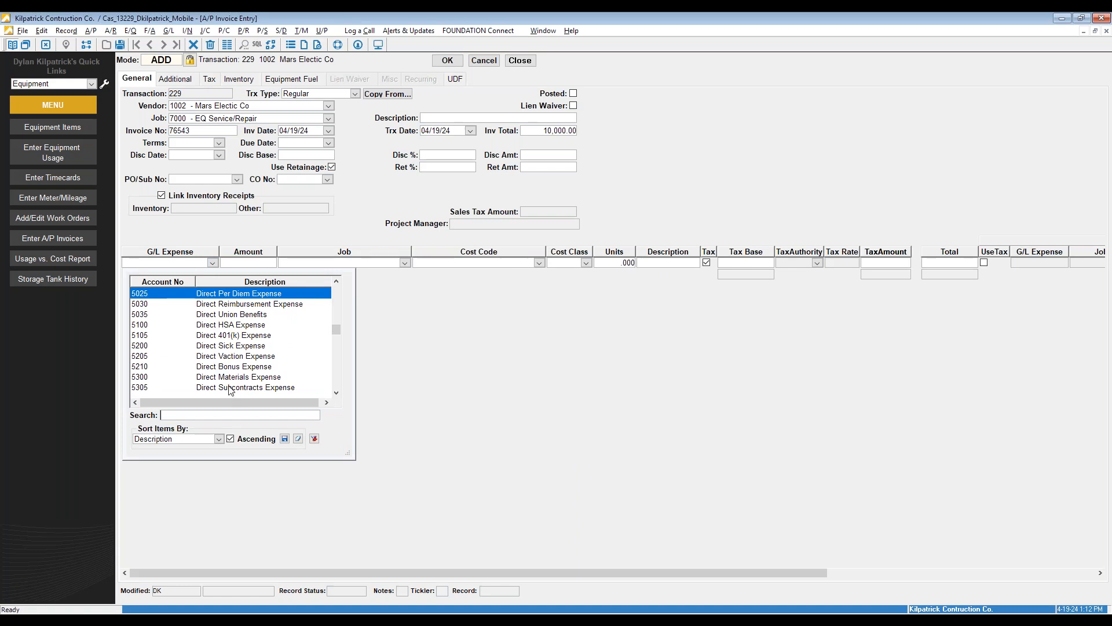
{"action": "scroll", "coordinate": [225, 381], "scroll_direction": "down", "scroll_amount": 2}
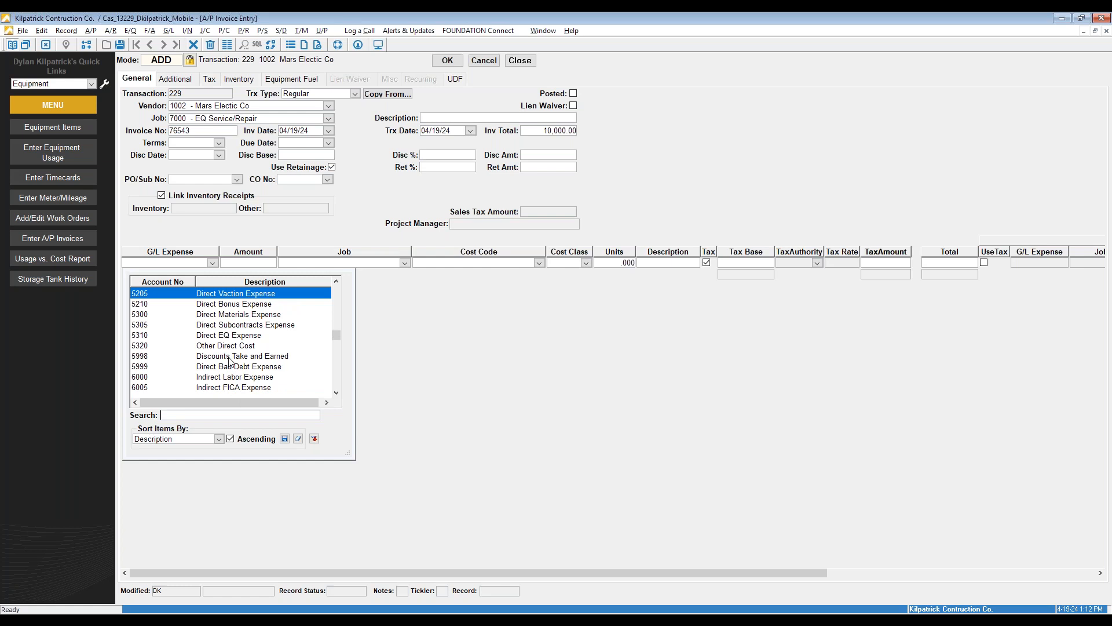
{"action": "scroll", "coordinate": [252, 359], "scroll_direction": "down", "scroll_amount": 1}
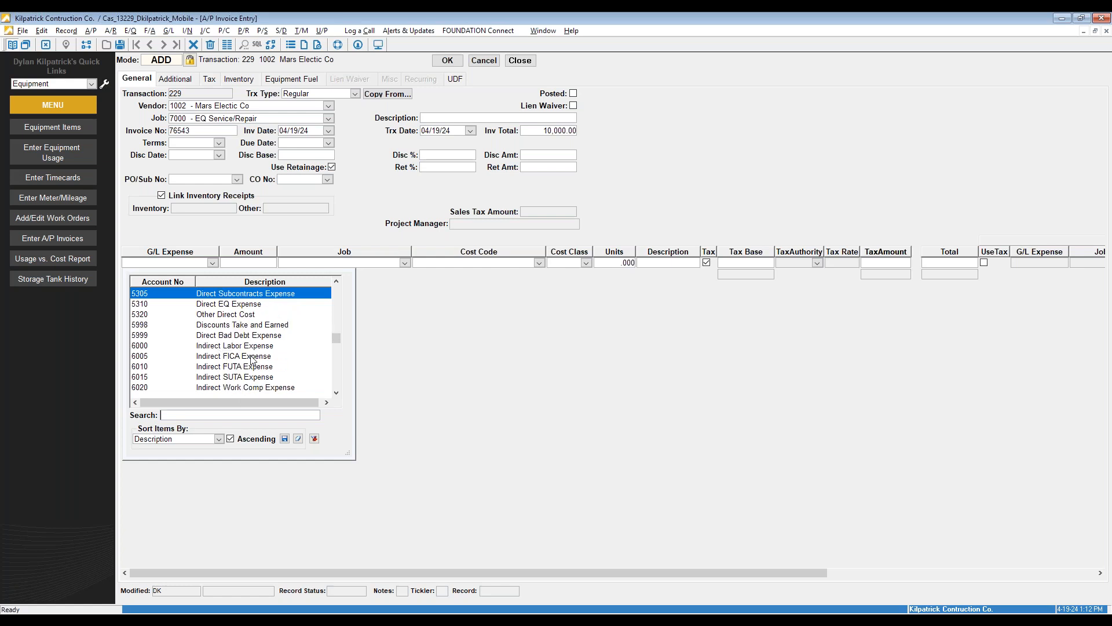
{"action": "scroll", "coordinate": [250, 355], "scroll_direction": "down", "scroll_amount": 4}
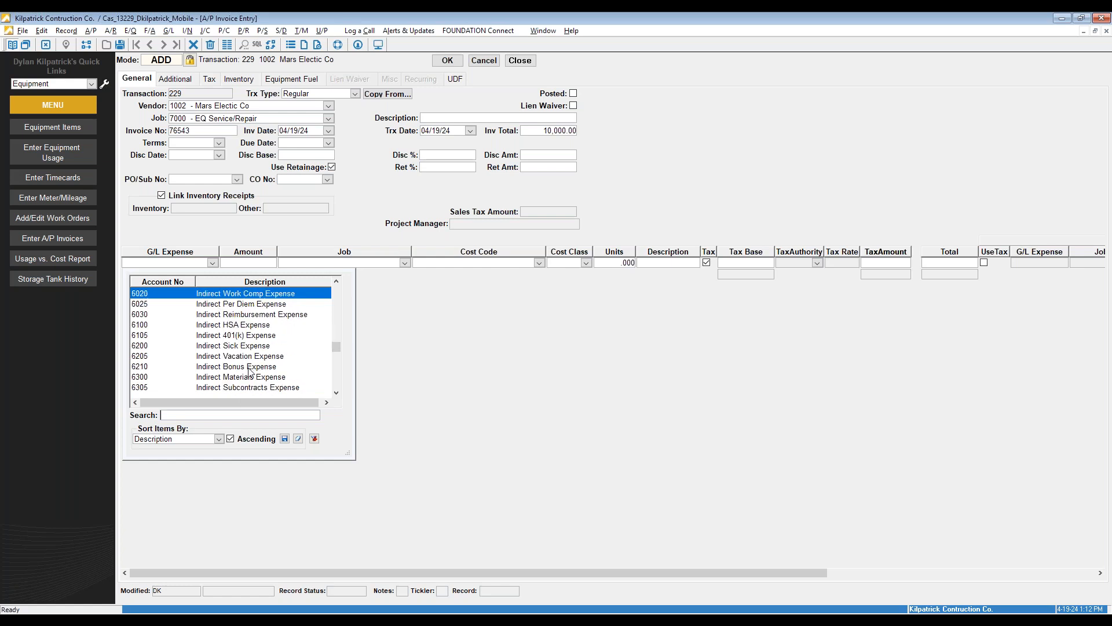
{"action": "left_click", "coordinate": [212, 366]}
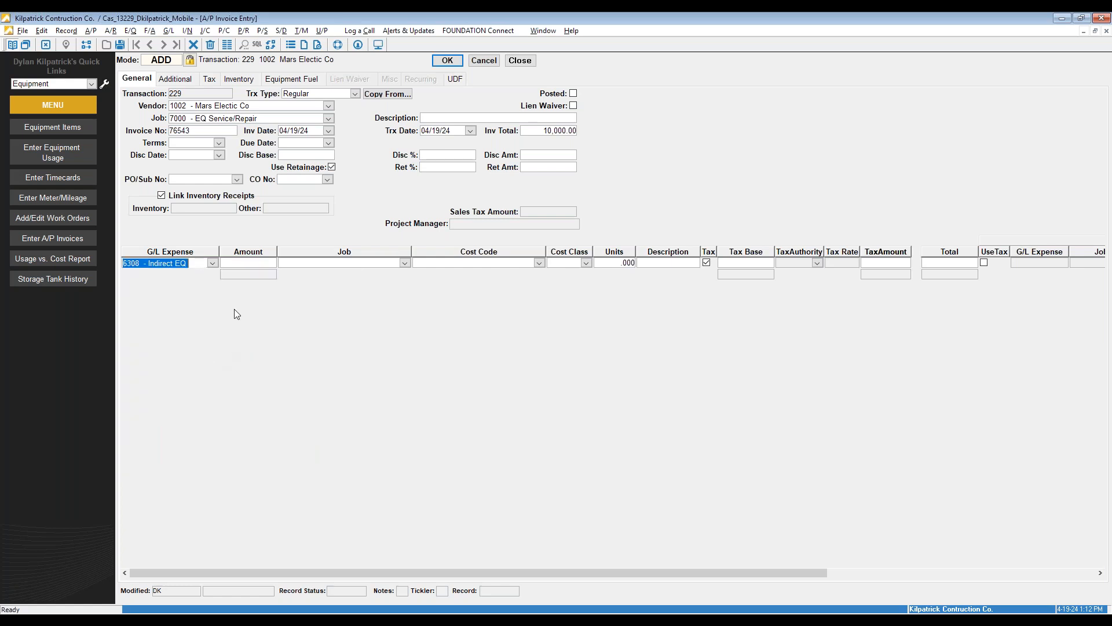
{"action": "left_click", "coordinate": [246, 264]}
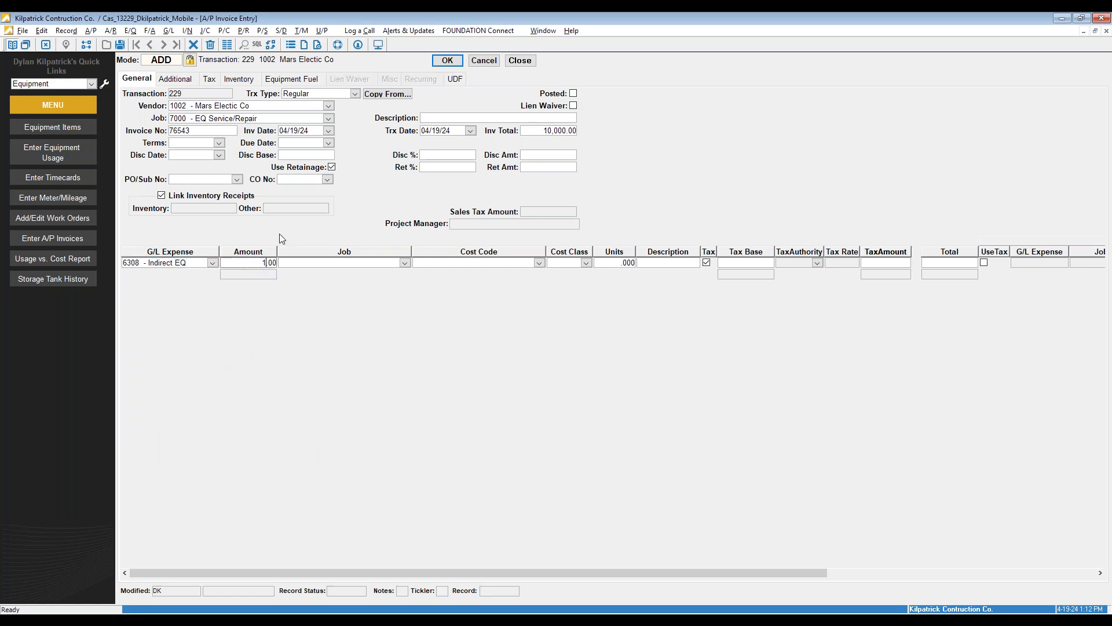
{"action": "type", "text": "00"}
Set the line's job to 7000, cost code 1 General Costs, cost class 4 Owned Equipment
{"action": "left_click", "coordinate": [405, 263]}
{"action": "scroll", "coordinate": [387, 336], "scroll_direction": "down", "scroll_amount": 3}
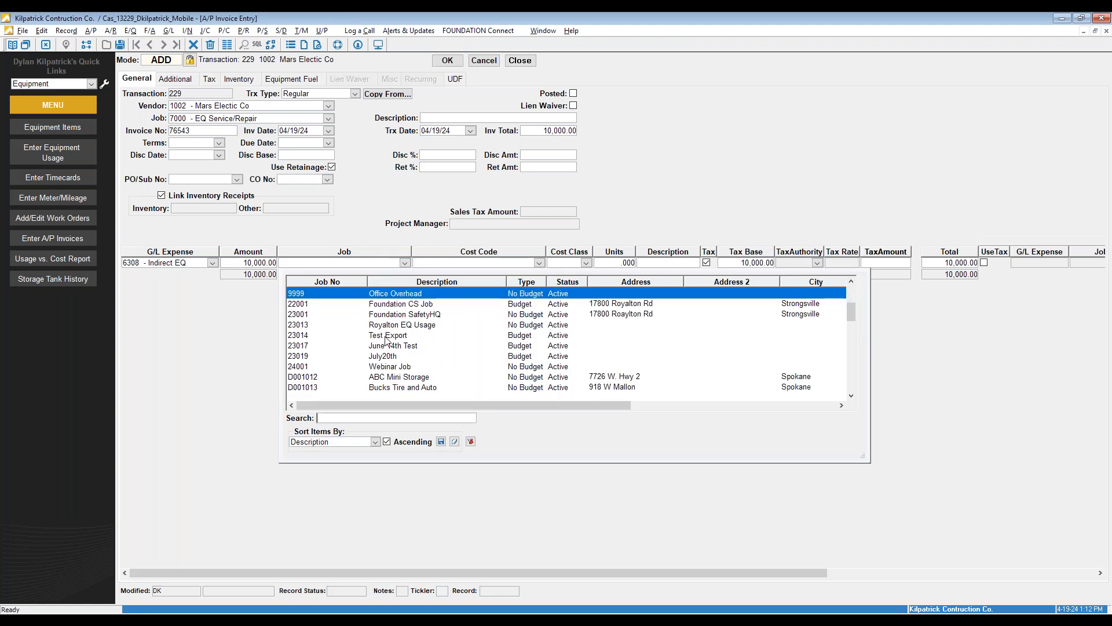
{"action": "scroll", "coordinate": [387, 337], "scroll_direction": "up", "scroll_amount": 3}
{"action": "scroll", "coordinate": [387, 337], "scroll_direction": "down", "scroll_amount": 1}
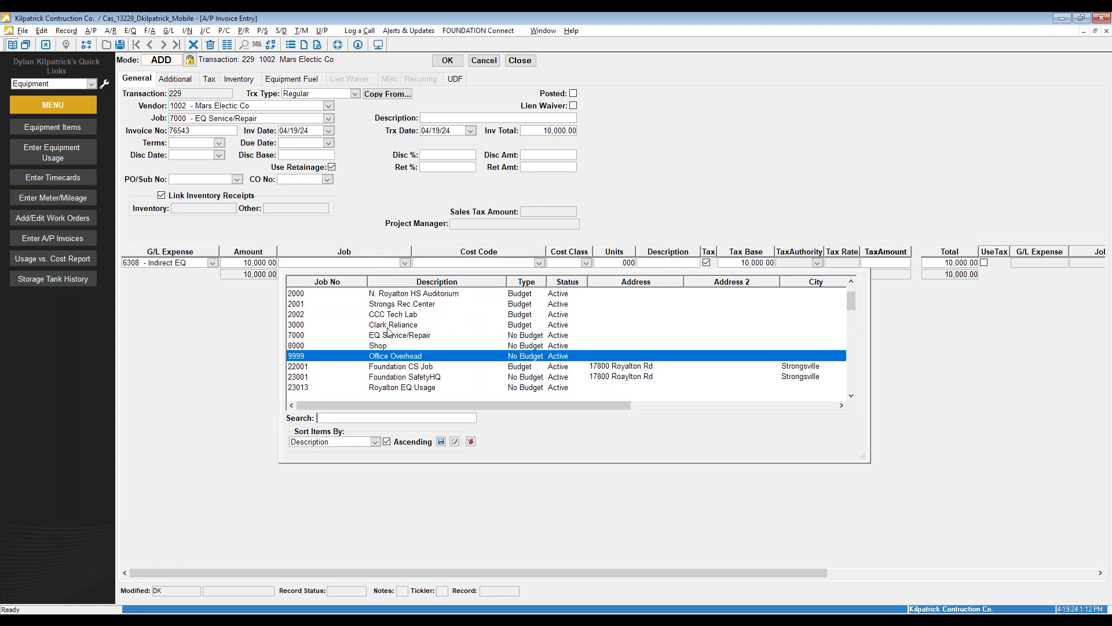
{"action": "left_click", "coordinate": [395, 336]}
{"action": "left_click", "coordinate": [540, 263]}
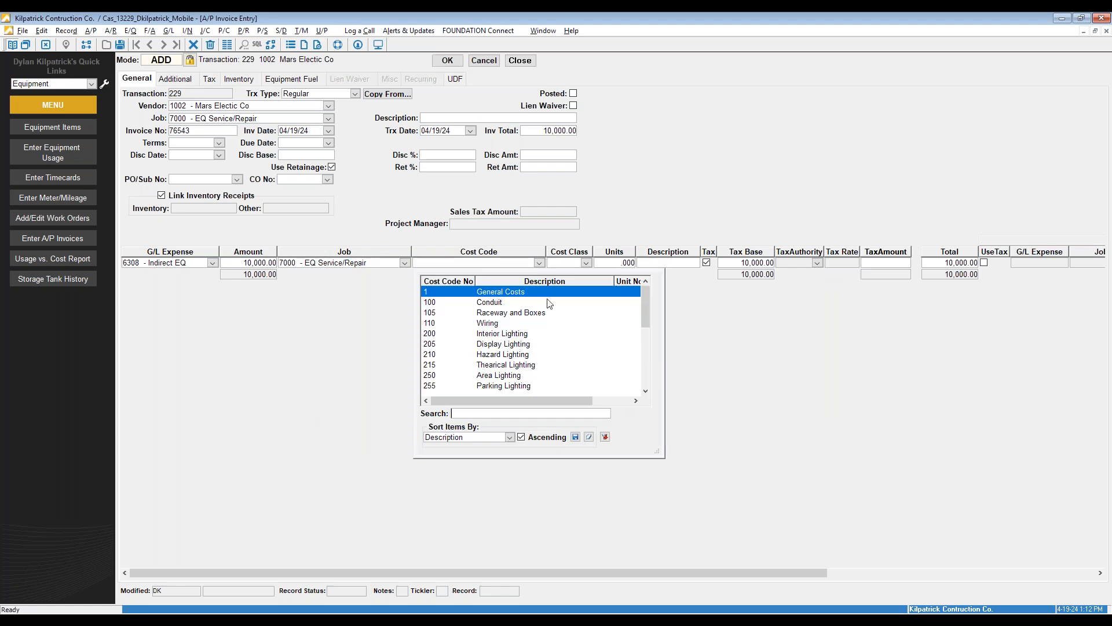
{"action": "left_click", "coordinate": [548, 300]}
{"action": "left_click", "coordinate": [586, 262]}
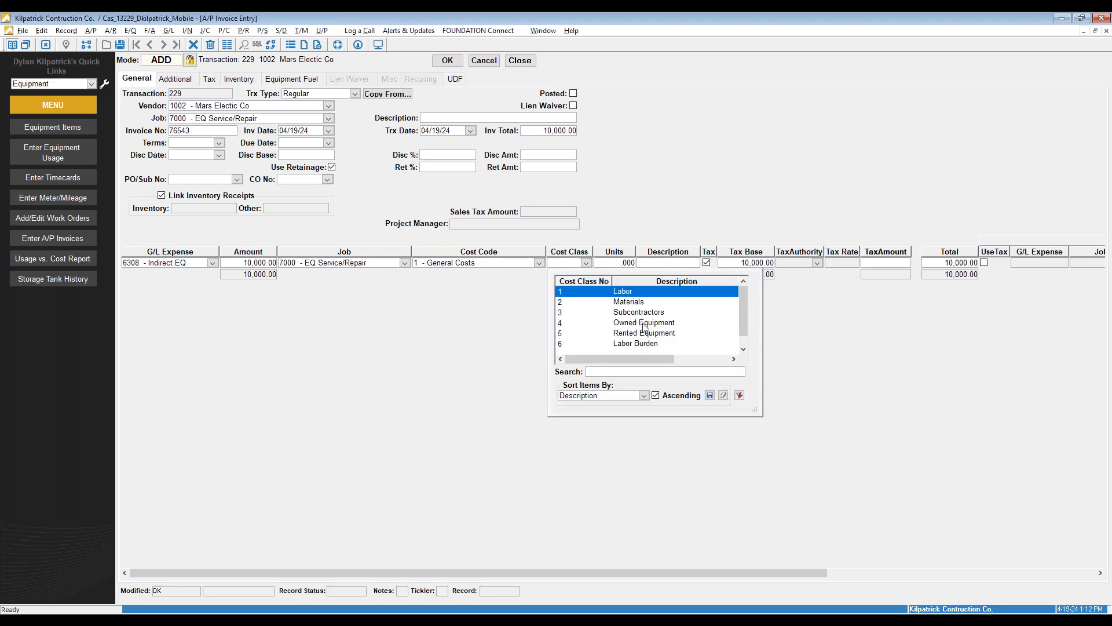
{"action": "left_click", "coordinate": [643, 323]}
{"action": "left_click_drag", "start_coordinate": [656, 570], "coordinate": [966, 512]}
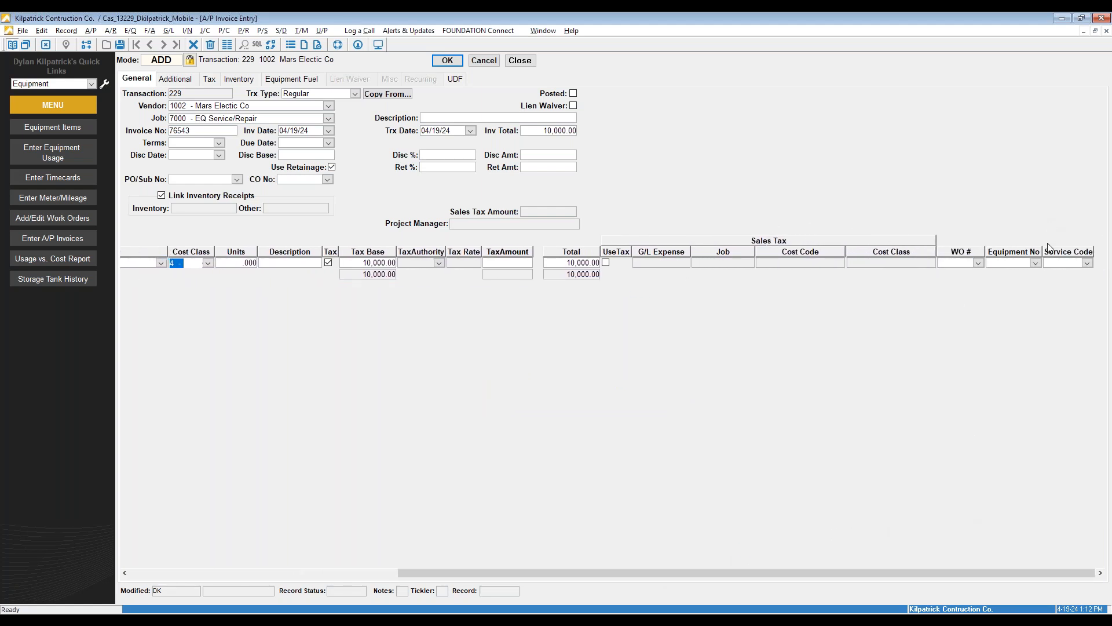
Assign work order 106 (equipment 10, service code 100) to the line and save invoice 229
{"action": "left_click", "coordinate": [978, 262]}
{"action": "scroll", "coordinate": [962, 330], "scroll_direction": "down", "scroll_amount": 1}
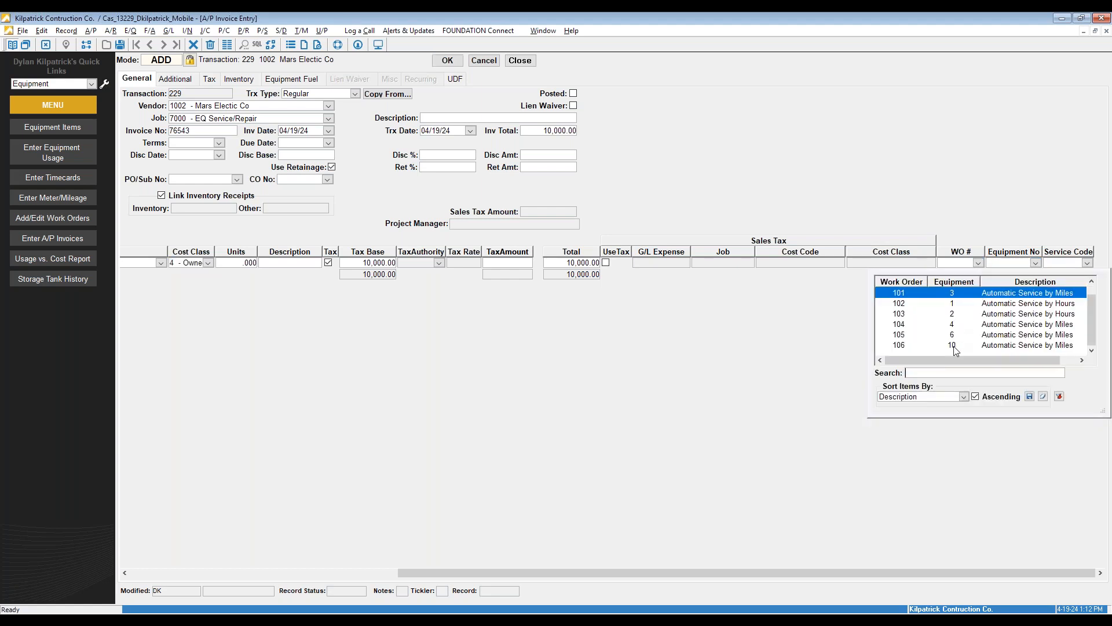
{"action": "left_click", "coordinate": [956, 346]}
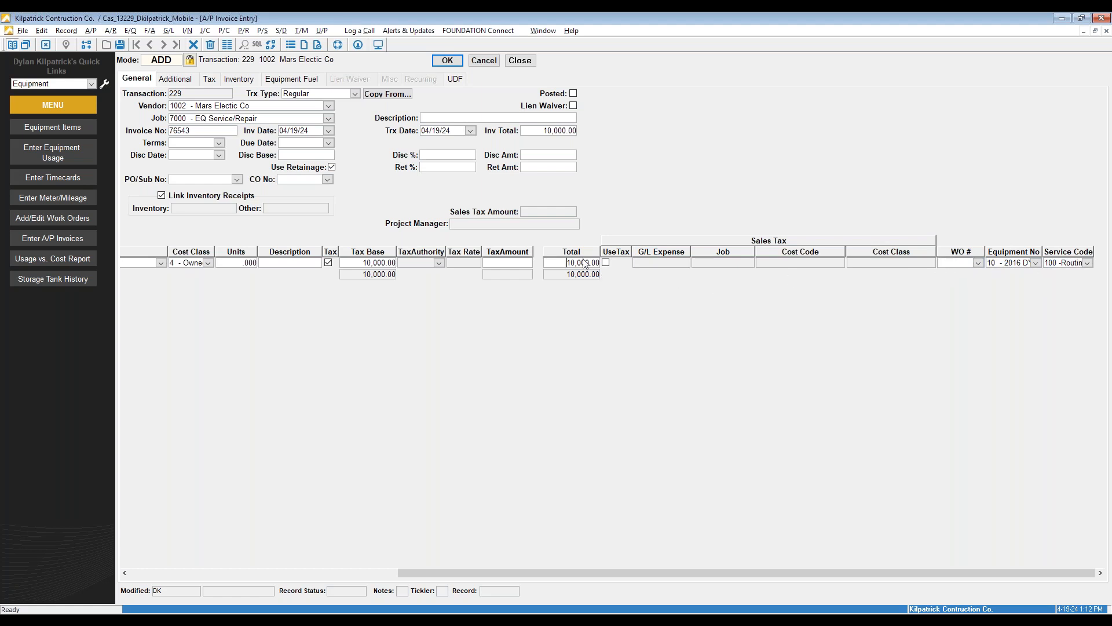
{"action": "left_click", "coordinate": [1036, 263]}
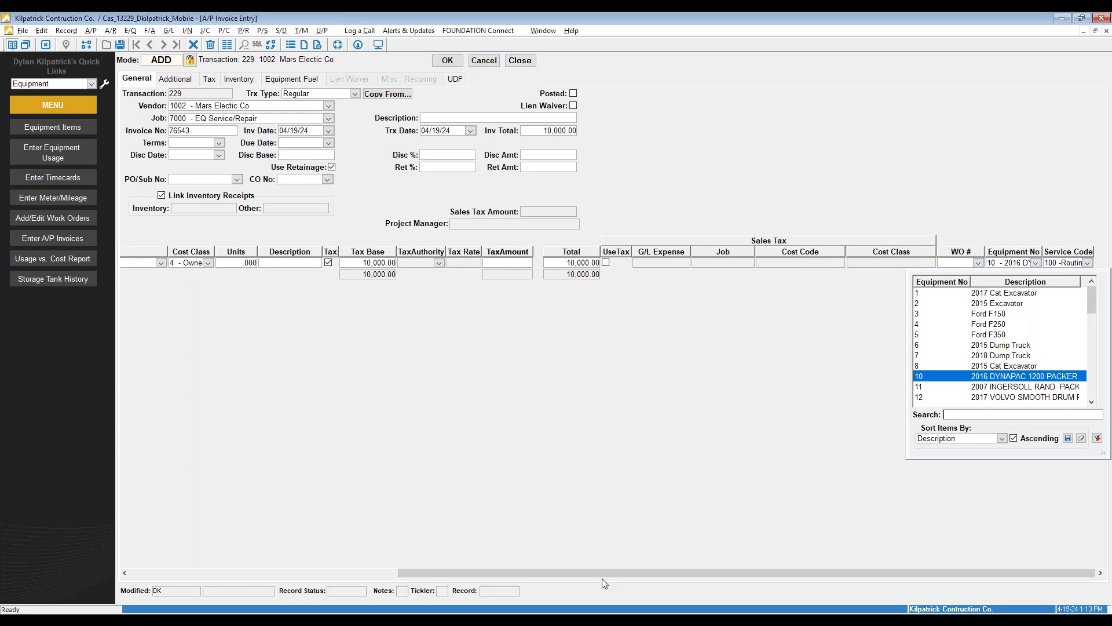
{"action": "left_click_drag", "start_coordinate": [600, 572], "coordinate": [273, 505]}
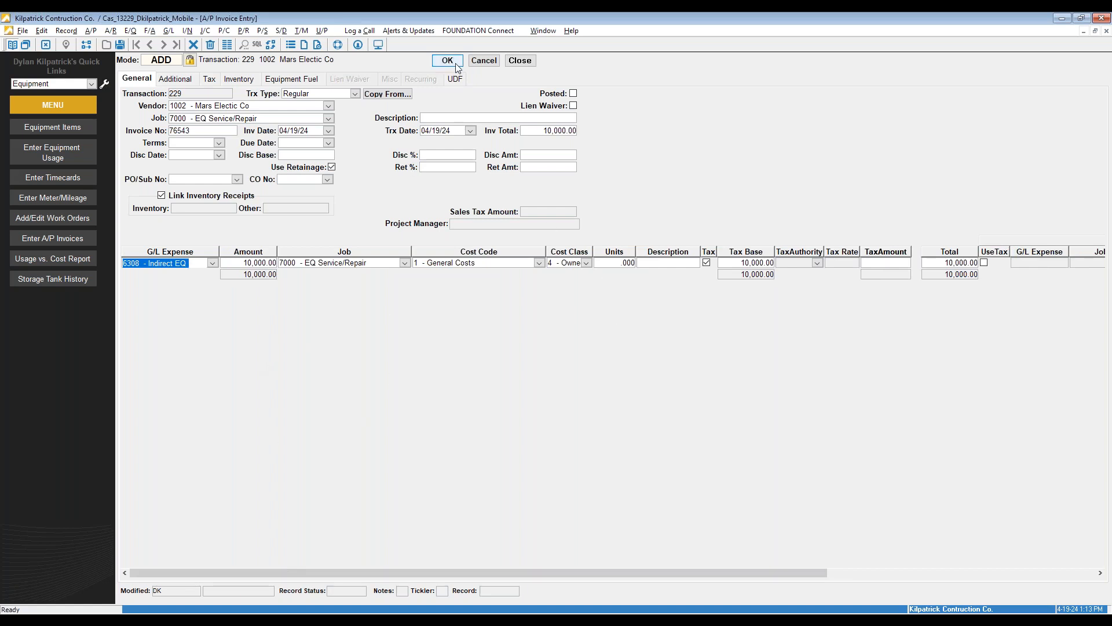
{"action": "left_click", "coordinate": [483, 61]}
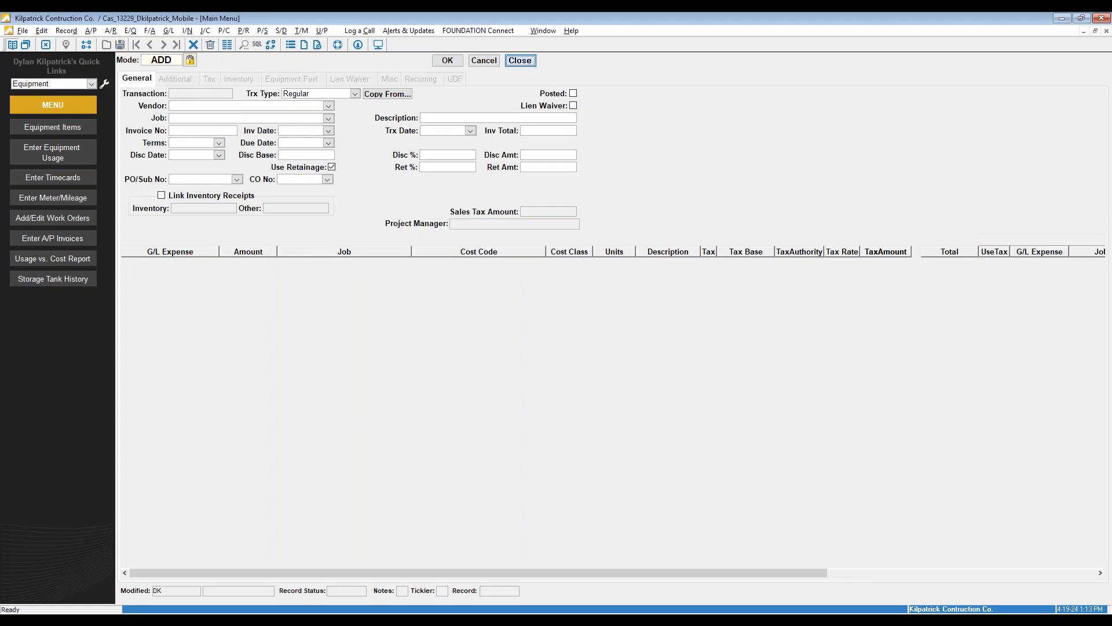
{"action": "left_click", "coordinate": [520, 61]}
Go back to the Main Menu and open Usage vs. Cost under Equipment Reports
{"action": "left_click", "coordinate": [161, 75]}
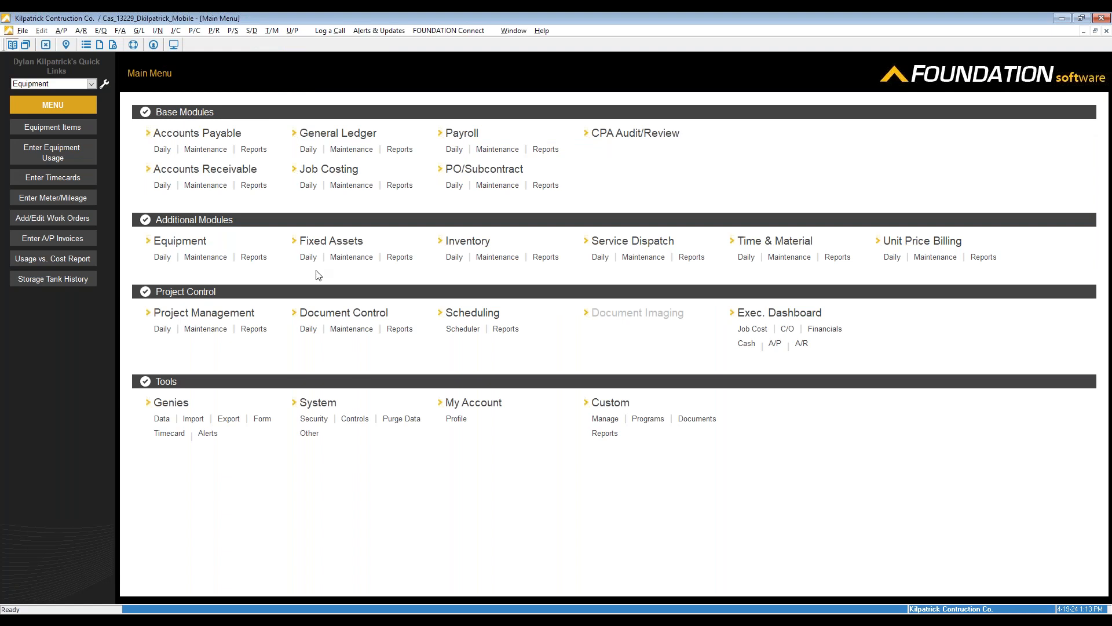
{"action": "left_click", "coordinate": [255, 258]}
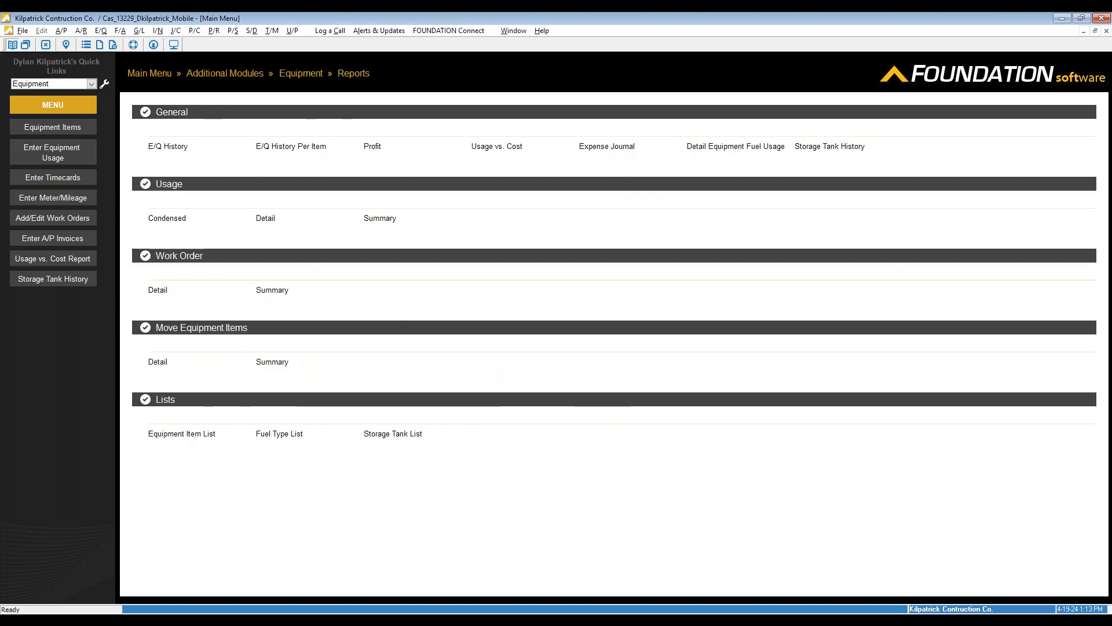
{"action": "left_click", "coordinate": [506, 152]}
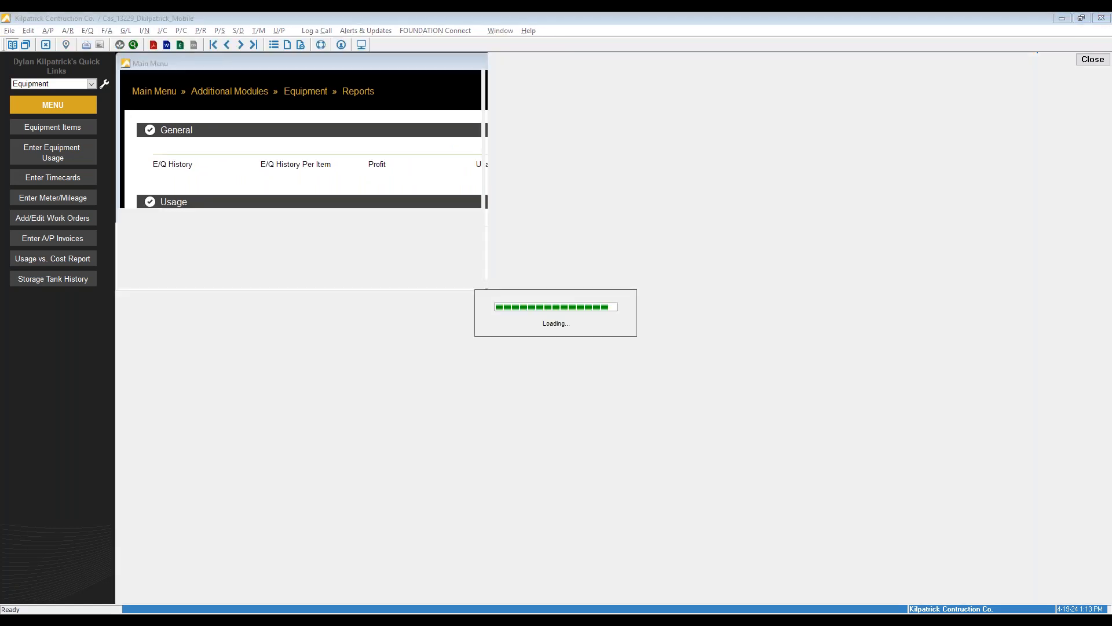
View the Usage vs. Cost report (95,923.56 total cost, 2,526.44 variance), then close it
{"action": "left_click", "coordinate": [166, 60]}
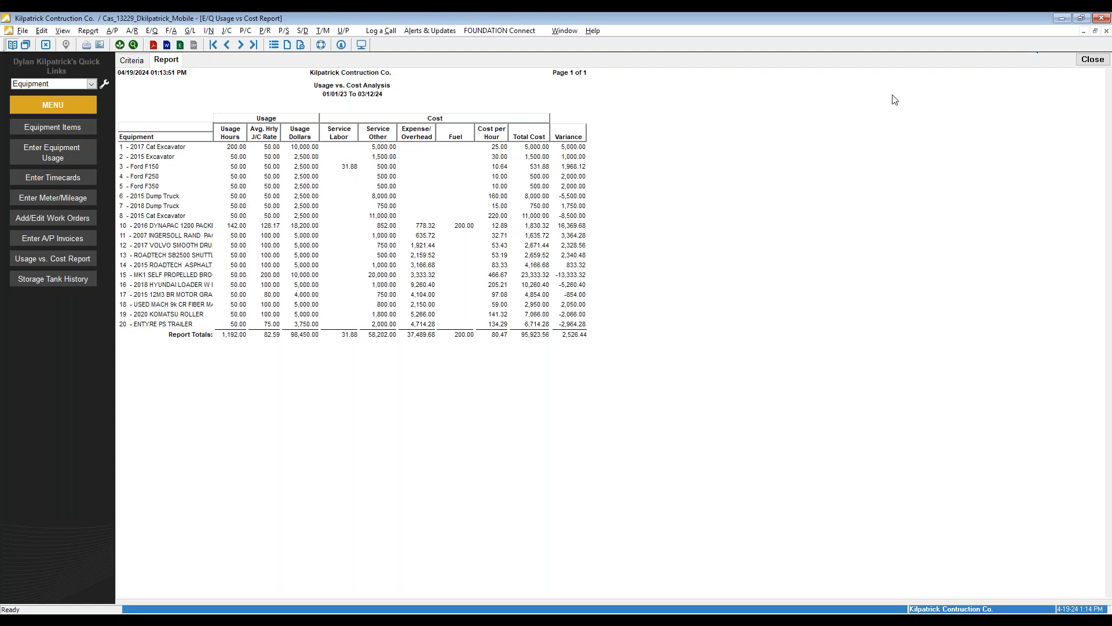
{"action": "left_click", "coordinate": [1092, 59]}
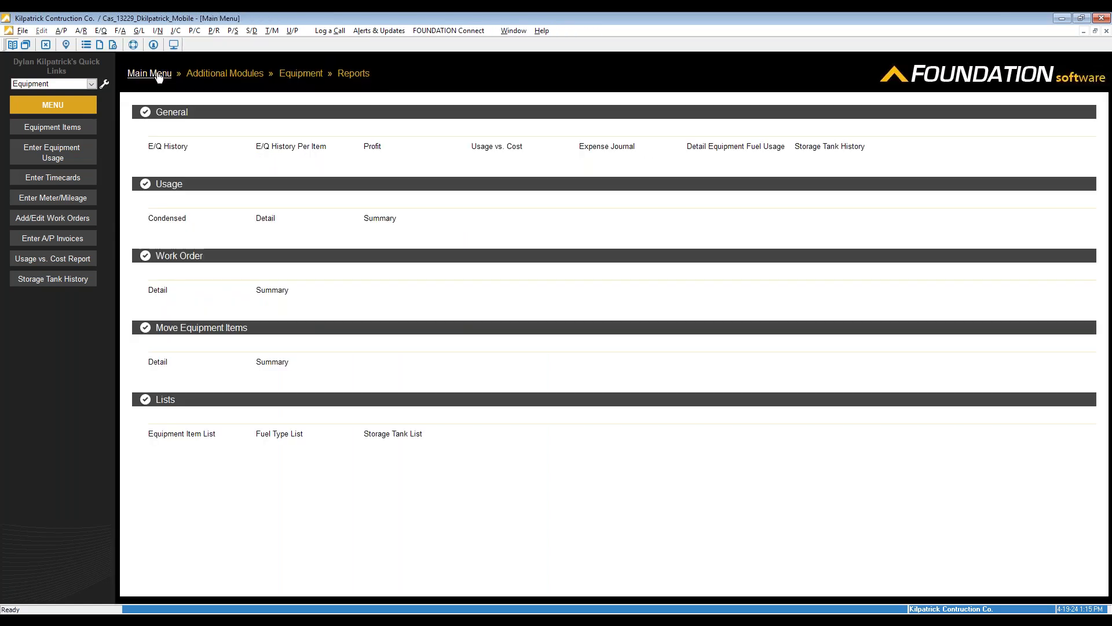
Return to the Main Menu, then switch to the PowerPoint slide show and advance a slide
{"action": "left_click", "coordinate": [156, 73]}
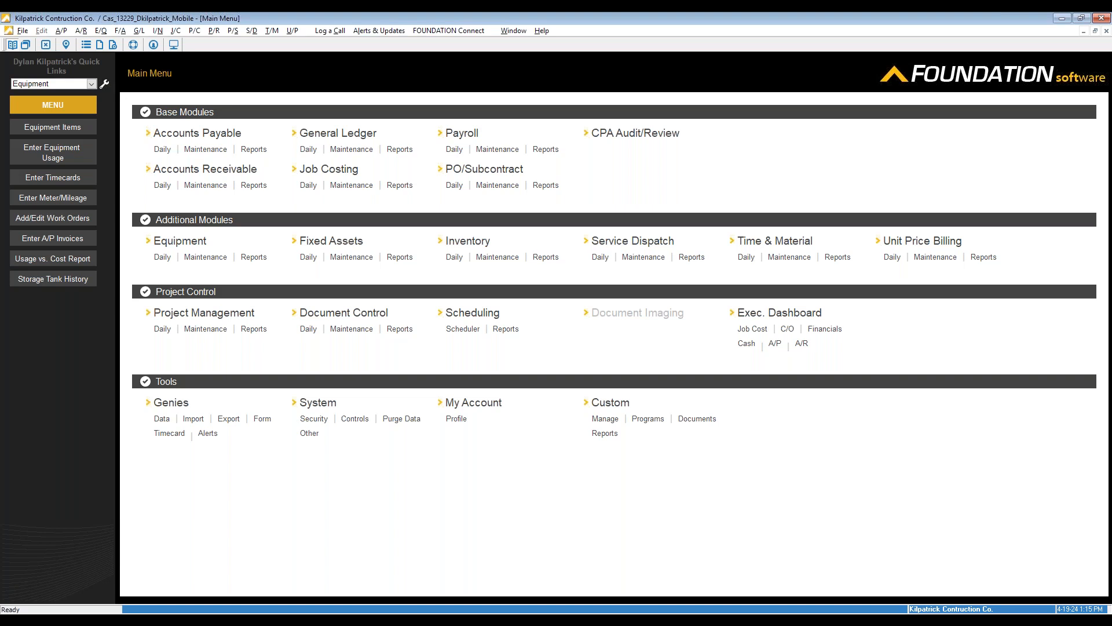
{"action": "left_click", "coordinate": [410, 607]}
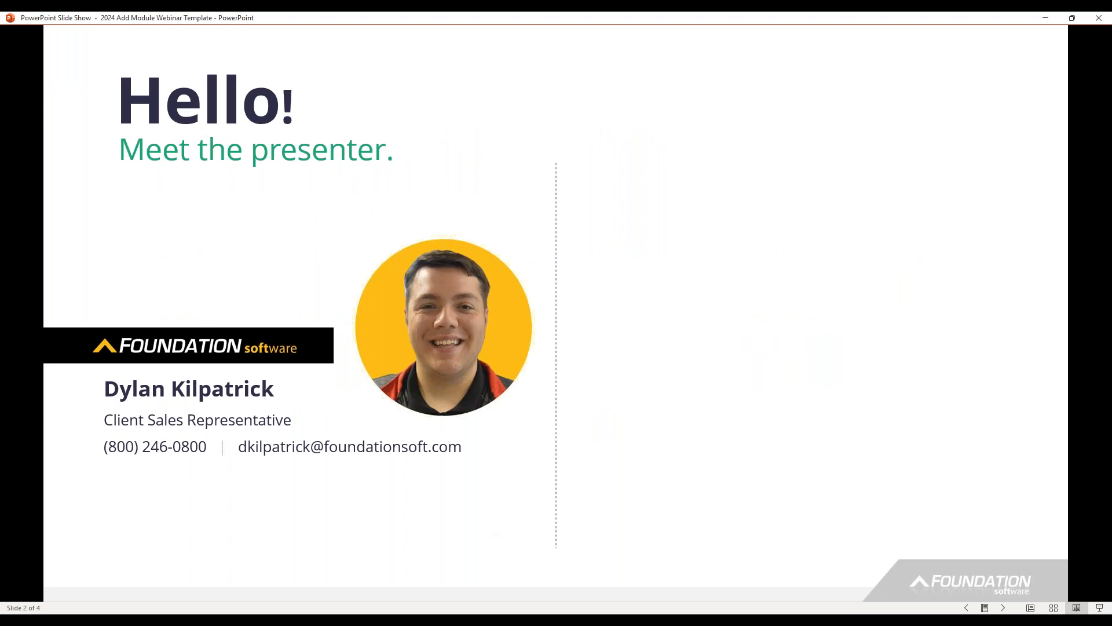
{"action": "left_click", "coordinate": [334, 316]}
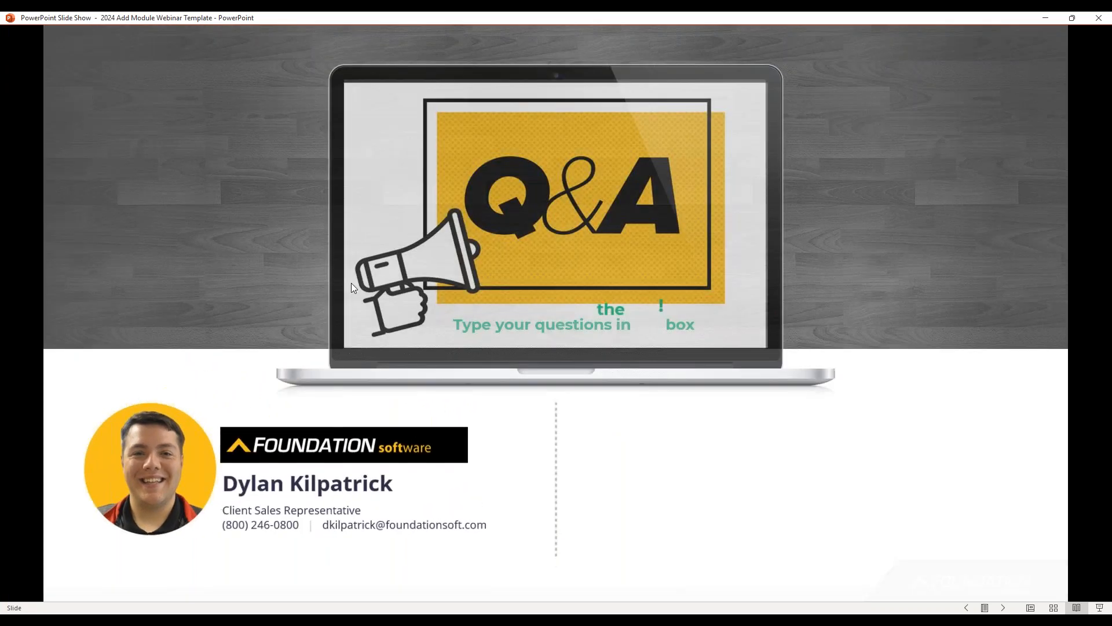